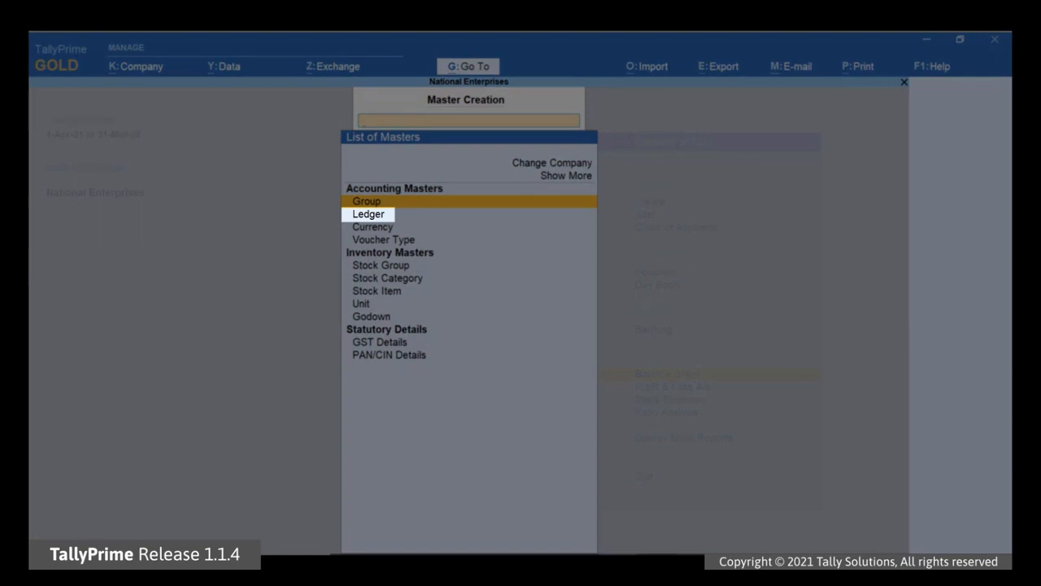
# Step: Create a ledger named National Bank and place it under the Bank Accounts group
pyautogui.press('Down')
pyautogui.press('Return')
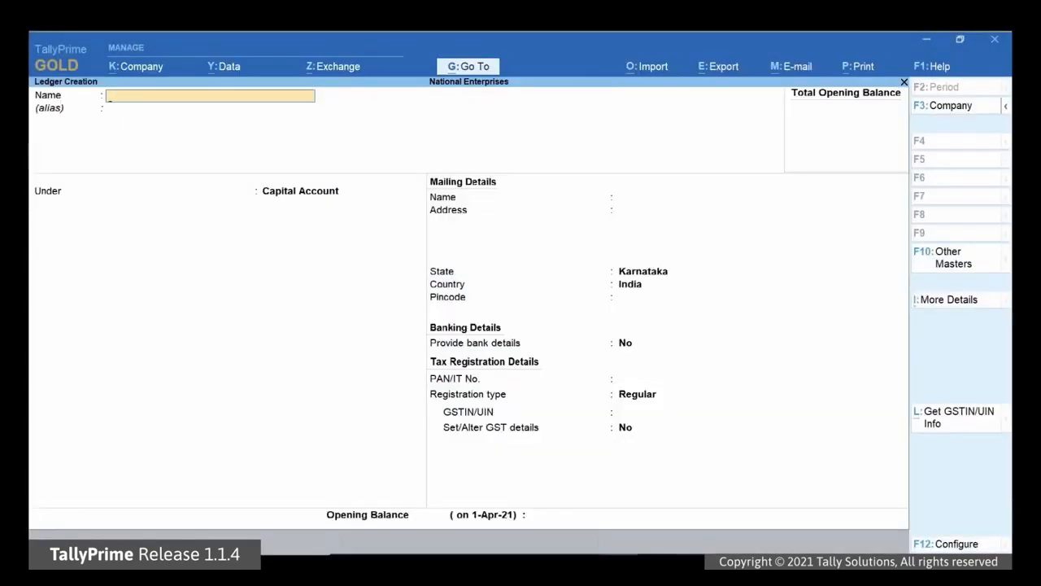
pyautogui.write('National Bank')
pyautogui.press('Return')
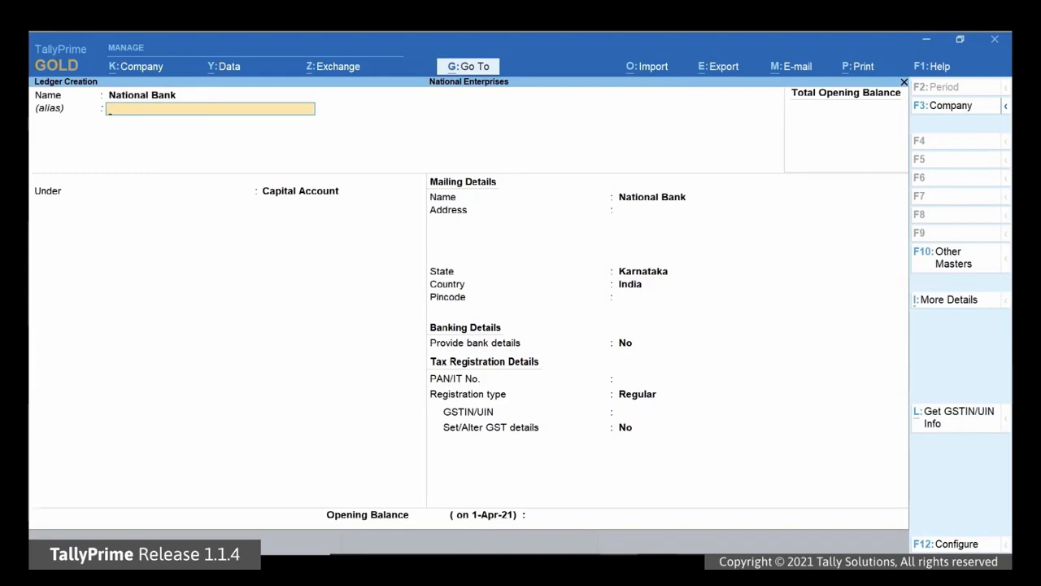
pyautogui.press('Return')
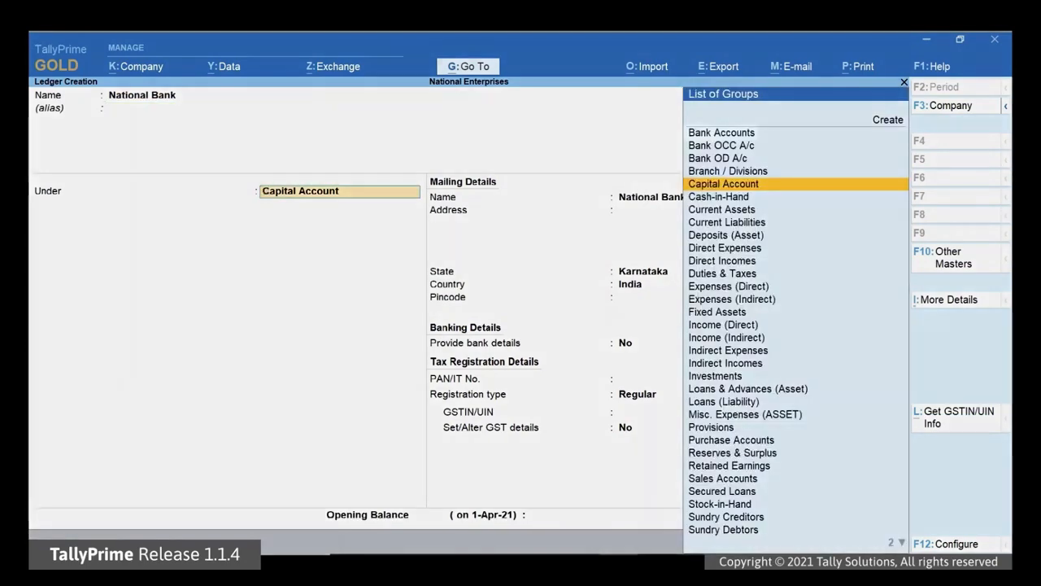
pyautogui.press('Up')
pyautogui.press('Up')
pyautogui.press('Up')
pyautogui.press('Up')
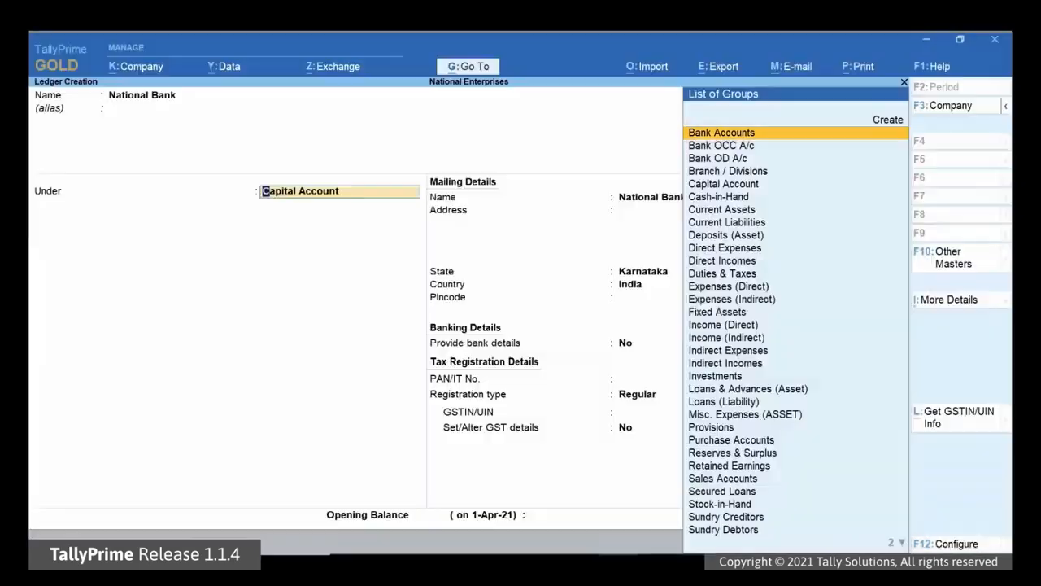
pyautogui.press('Return')
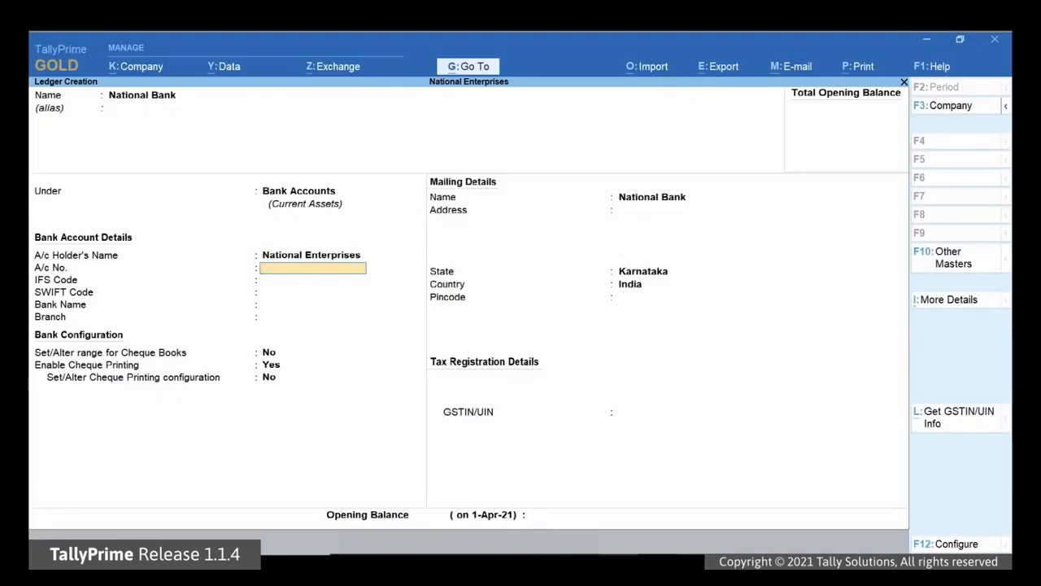
# Step: Enter the bank account number and IFS code HDFC0000077, skip SWIFT, and select HDFC Bank (India)
pyautogui.press('Return')
pyautogui.write('HD')
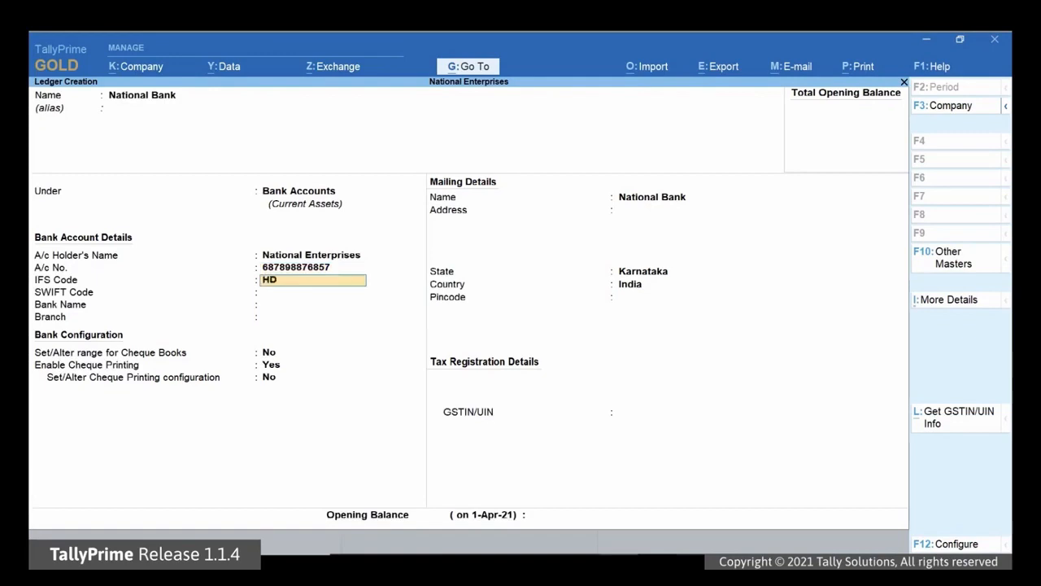
pyautogui.write('FC0000077')
pyautogui.press('Return')
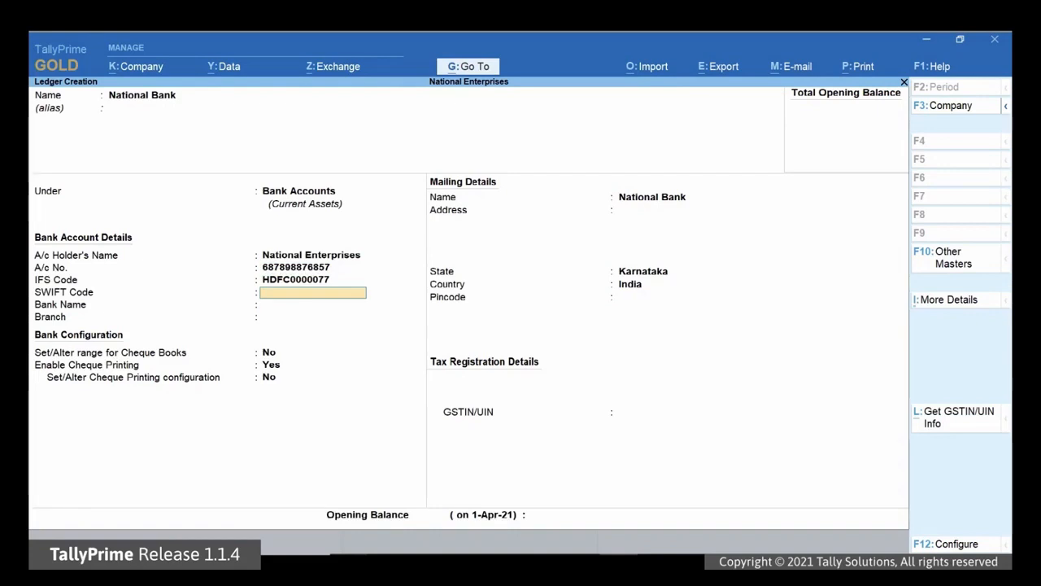
pyautogui.press('Return')
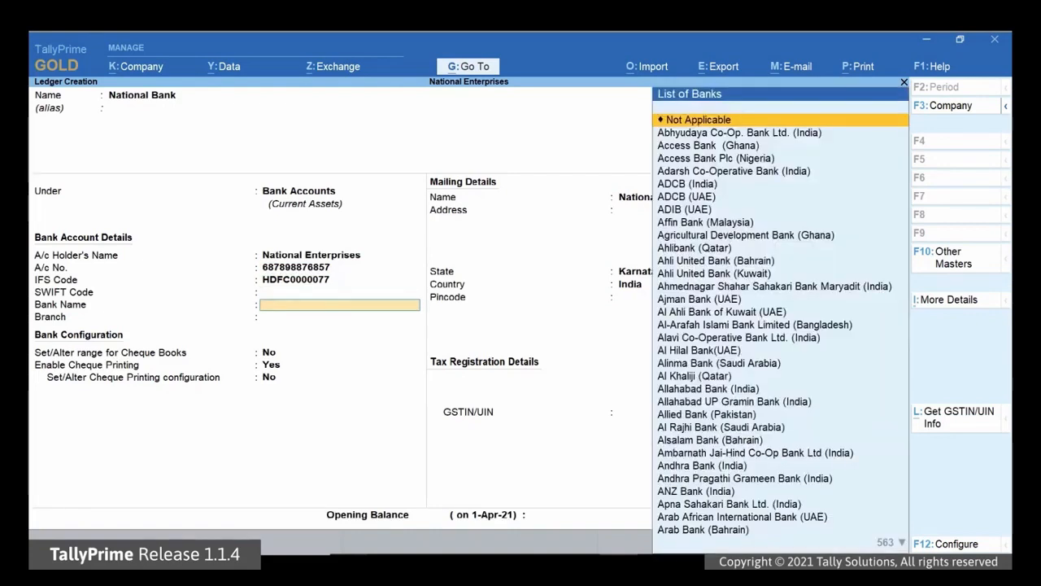
pyautogui.write('Hd')
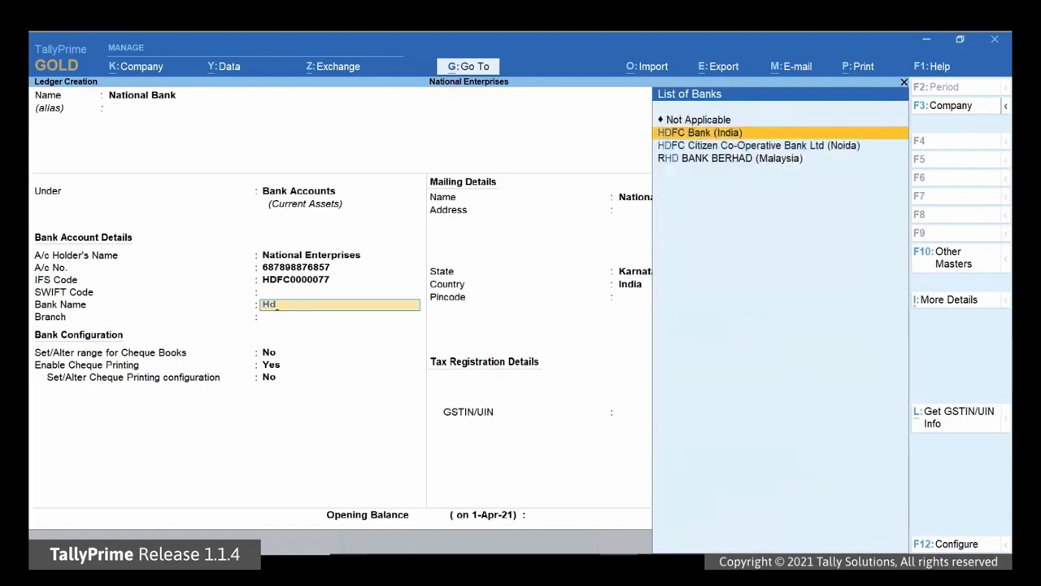
pyautogui.press('Return')
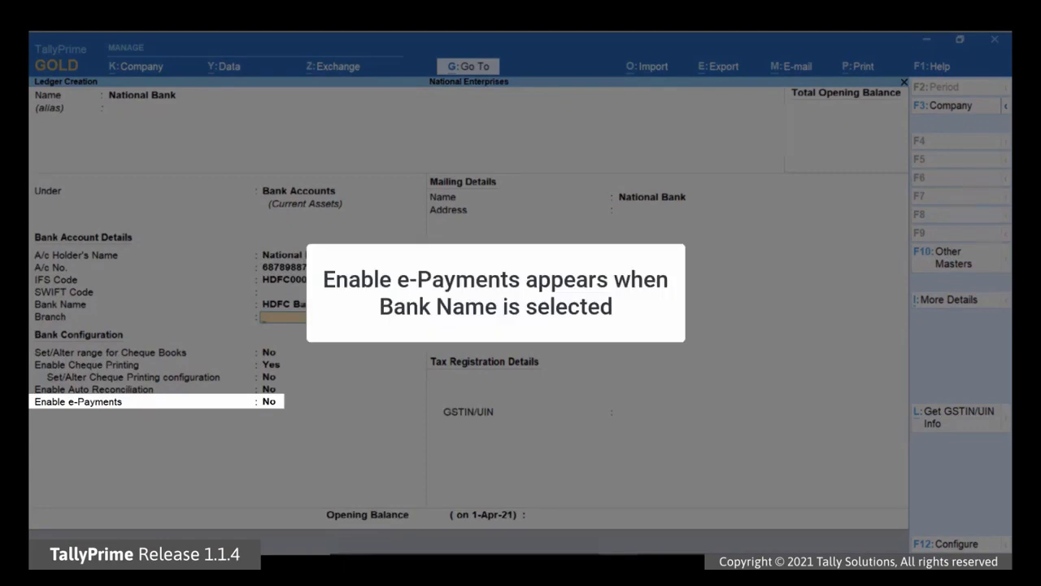
# Step: Enter Rajajinagar as the branch, set Enable e-Payments to Yes, and accept viewing bank contact details
pyautogui.write('Rajajinaga')
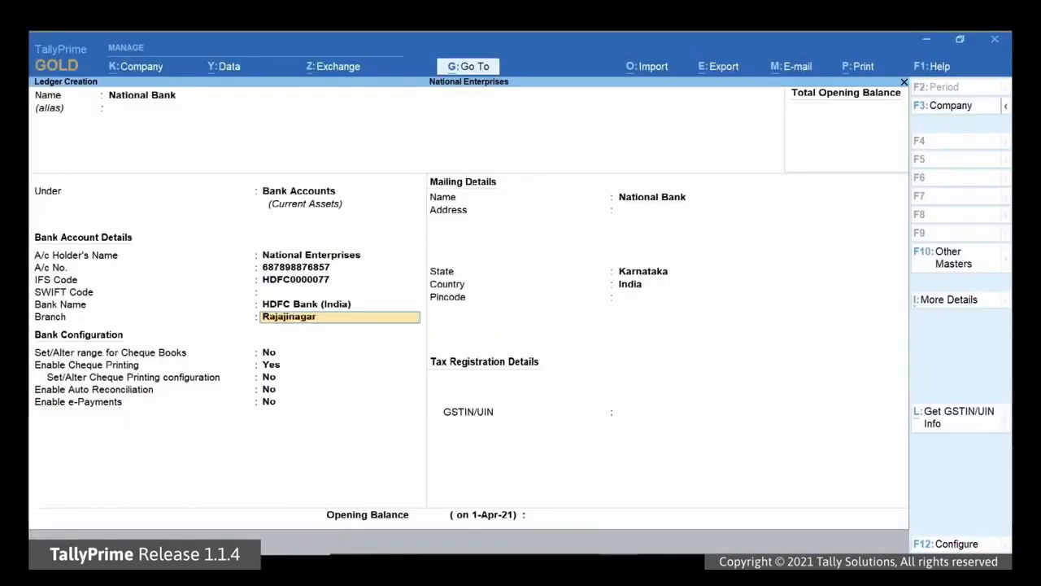
pyautogui.write('r')
pyautogui.press('Return')
pyautogui.press('Return')
pyautogui.press('Return')
pyautogui.press('Return')
pyautogui.press('Return')
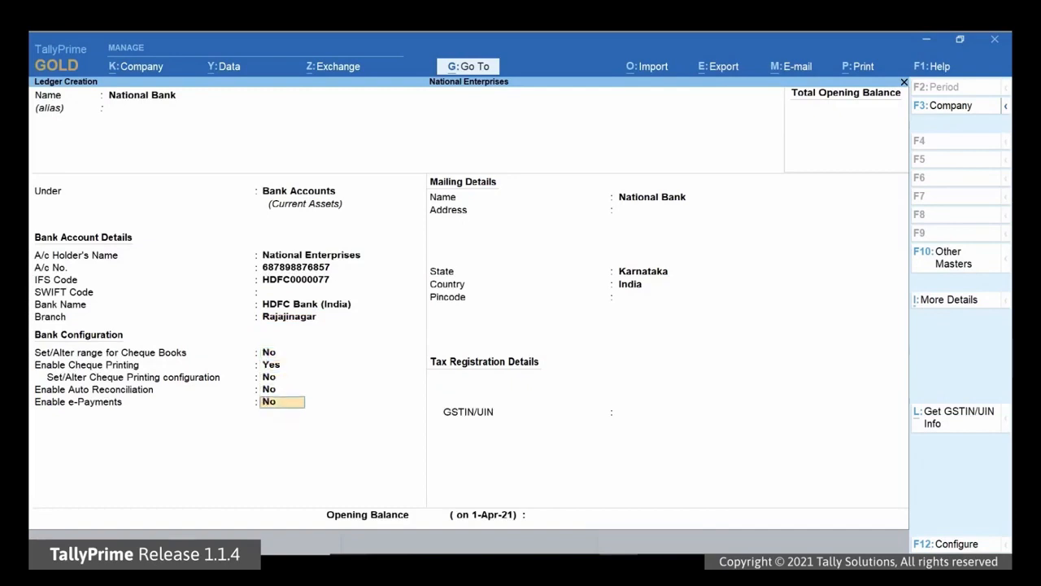
pyautogui.write('Yes')
pyautogui.press('Return')
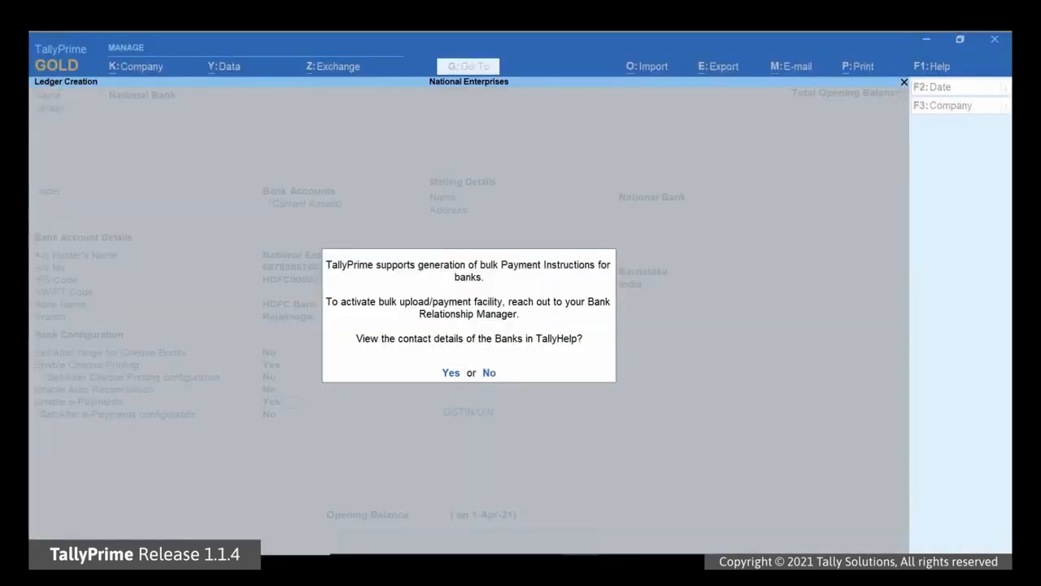
pyautogui.press('Return')
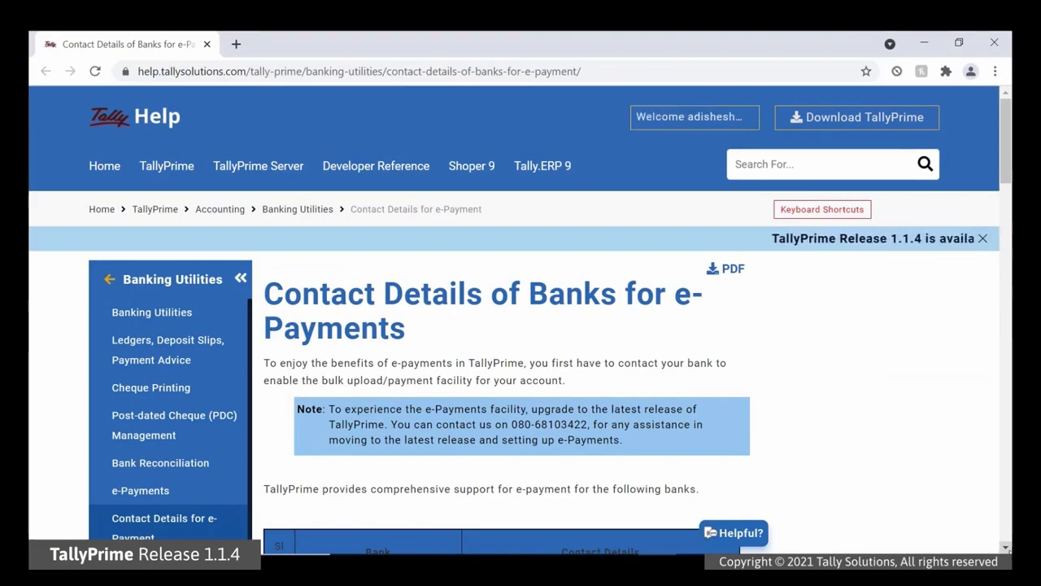
# Step: Scroll the Contact Details of Banks for e-Payments table down to the HDFC row
pyautogui.scroll(-4, 521, 326)
pyautogui.scroll(-3, 521, 342)
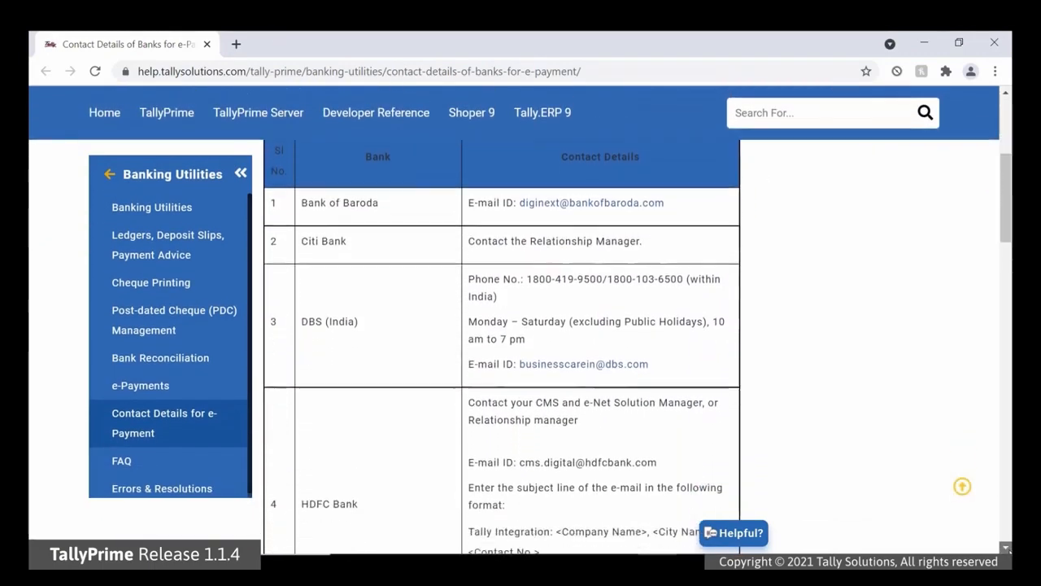
pyautogui.scroll(-4, 520, 326)
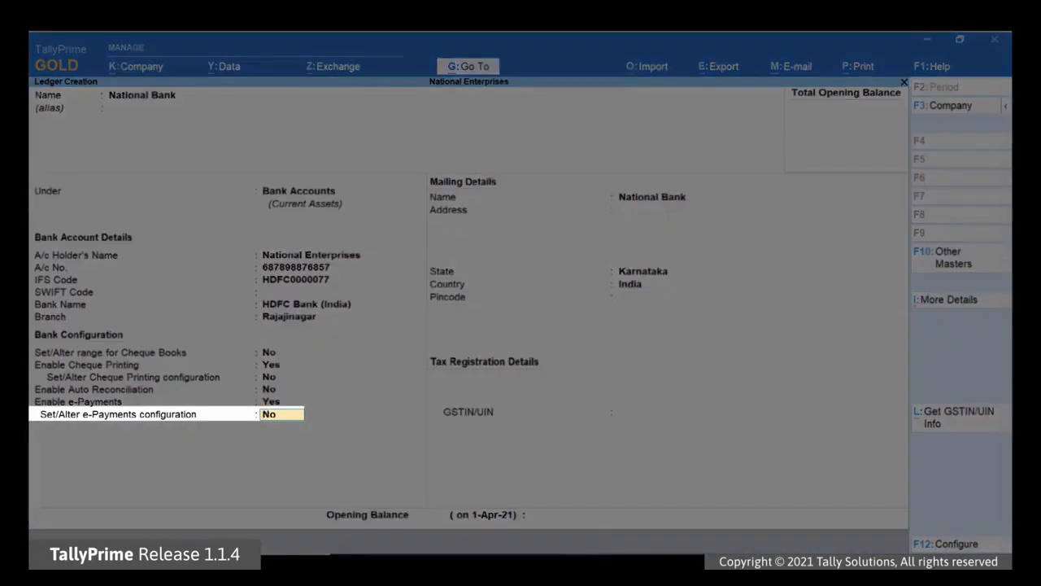
# Step: Set 'Set/Alter e-Payments configuration' to Yes for HDFC Bank (India)
pyautogui.write('y')
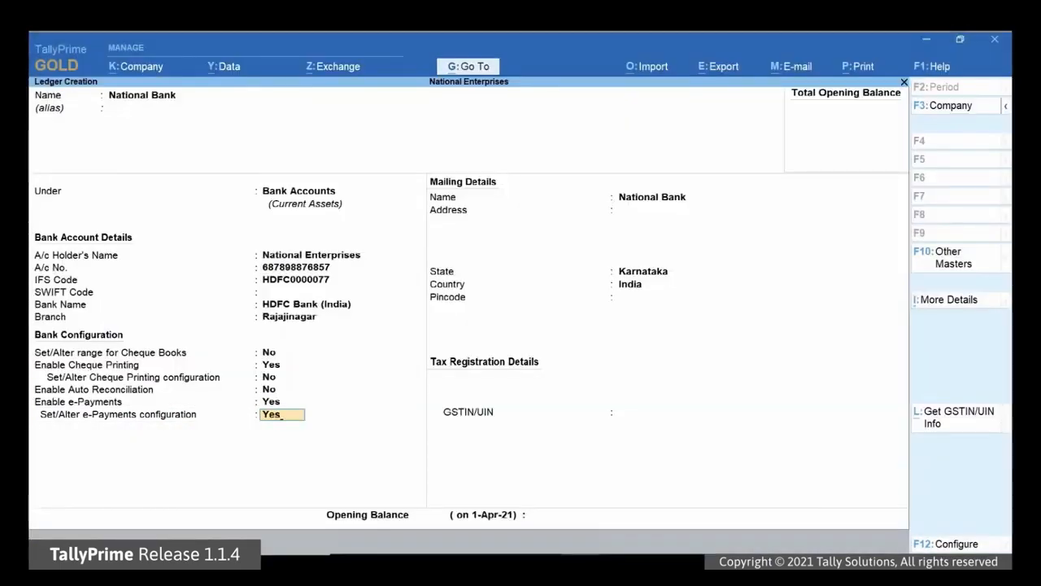
pyautogui.press('Return')
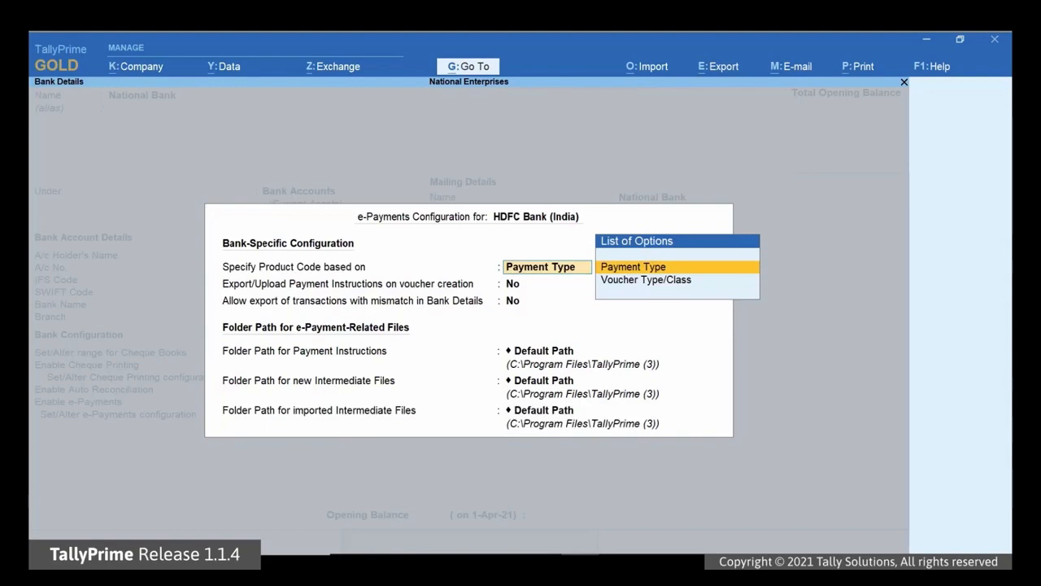
# Step: Base product codes on Payment Type and assign product code CC123GC139 for All Payments
pyautogui.press('Return')
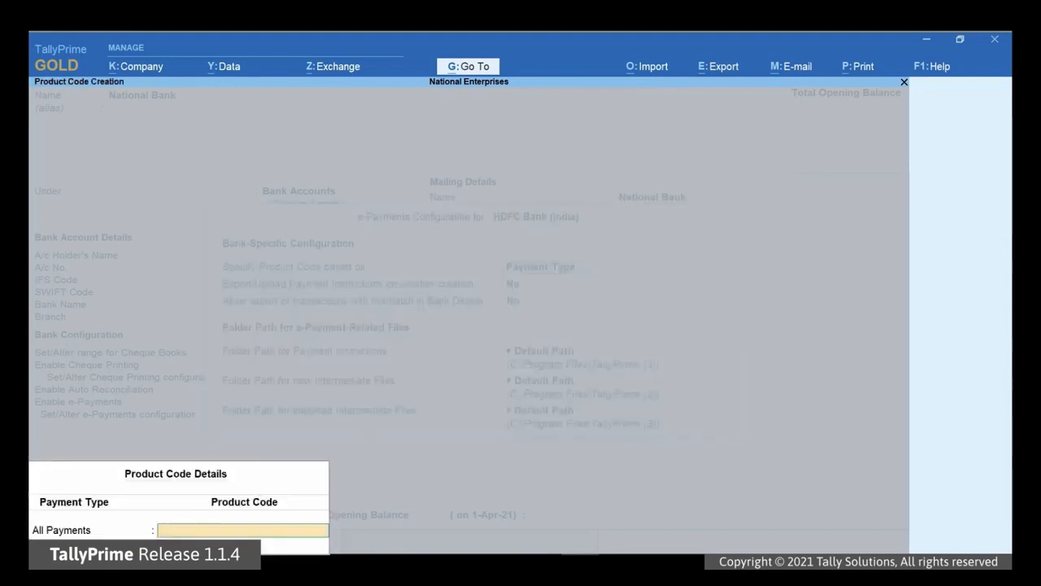
pyautogui.write('CC123GC13')
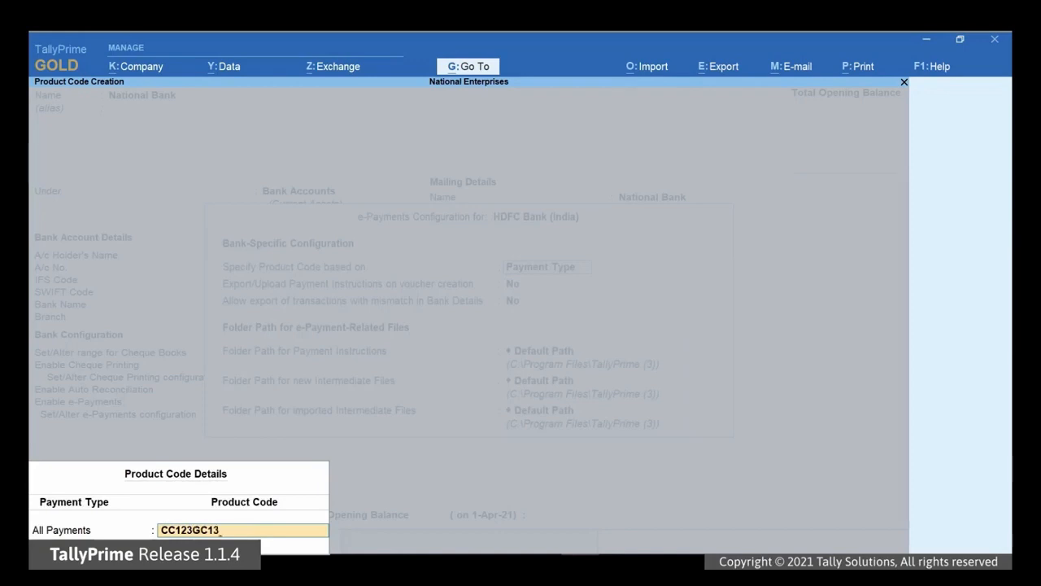
pyautogui.write('9')
pyautogui.press('Return')
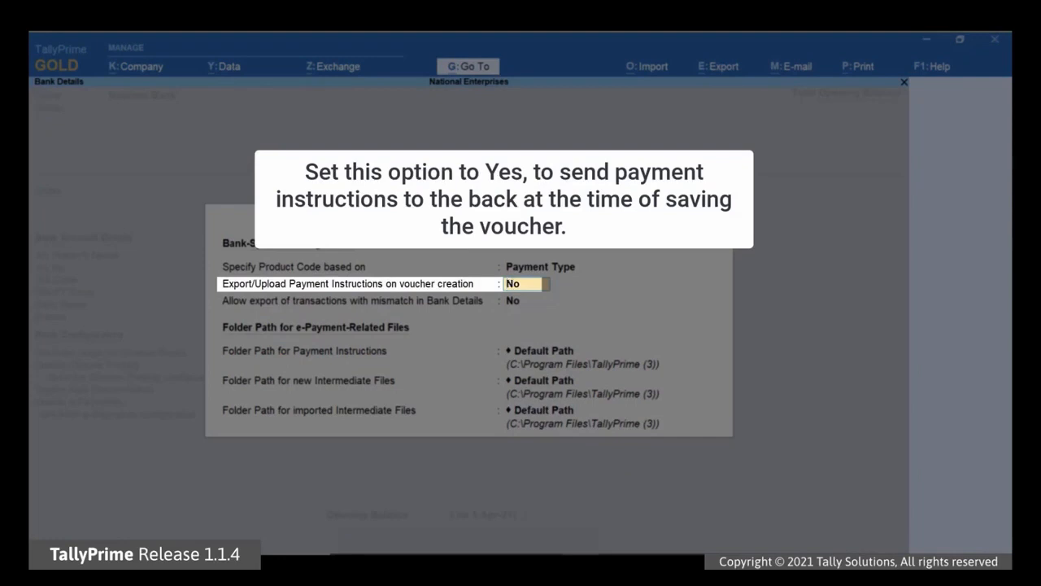
# Step: Keep export on voucher creation and export with mismatched bank details both set to No
pyautogui.press('Return')
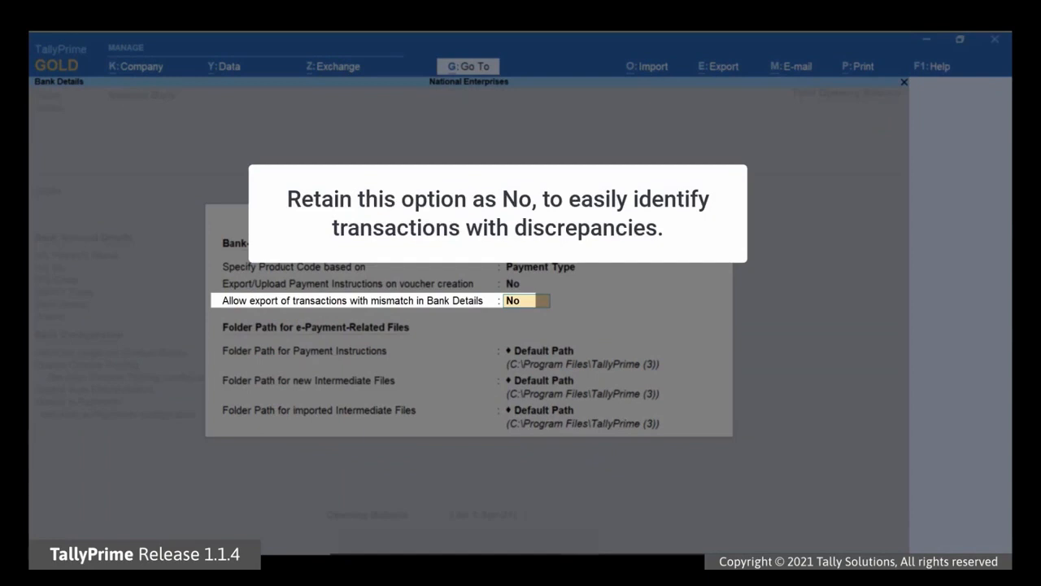
pyautogui.press('Return')
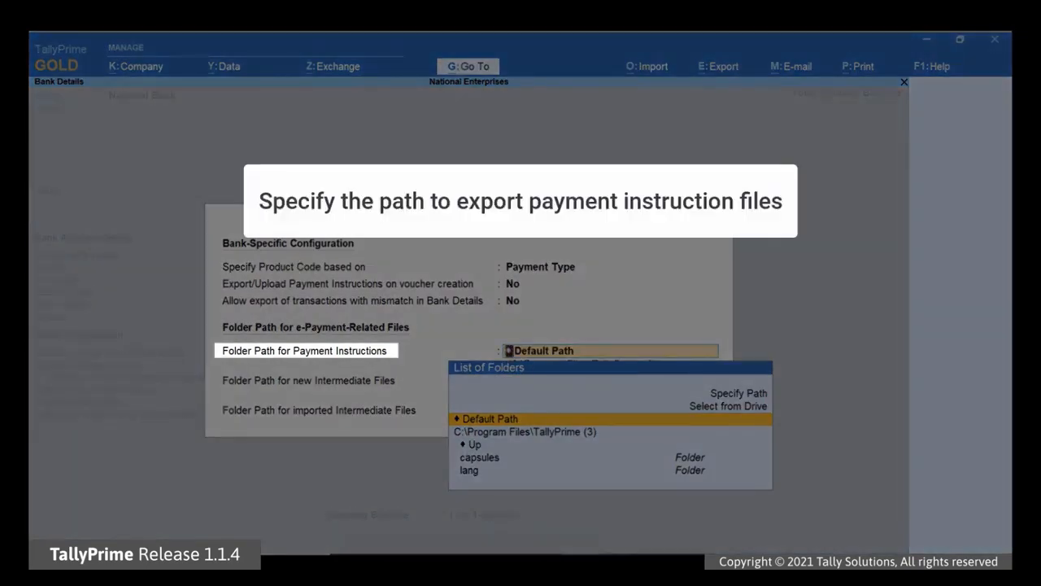
# Step: Set D:\Data\HDFC as the custom folder path for payment instructions
pyautogui.press('Up')
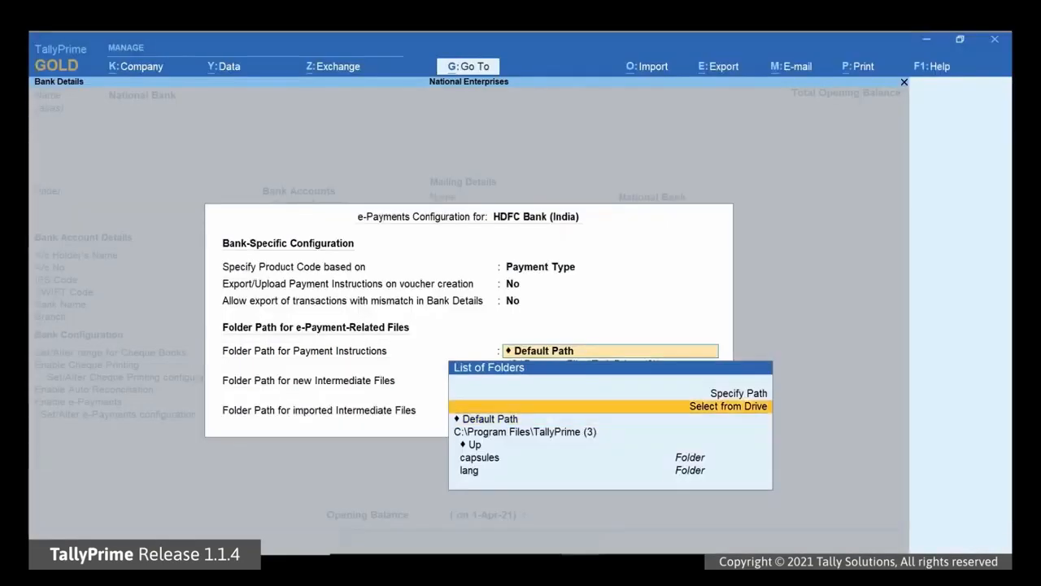
pyautogui.press('Up')
pyautogui.press('Return')
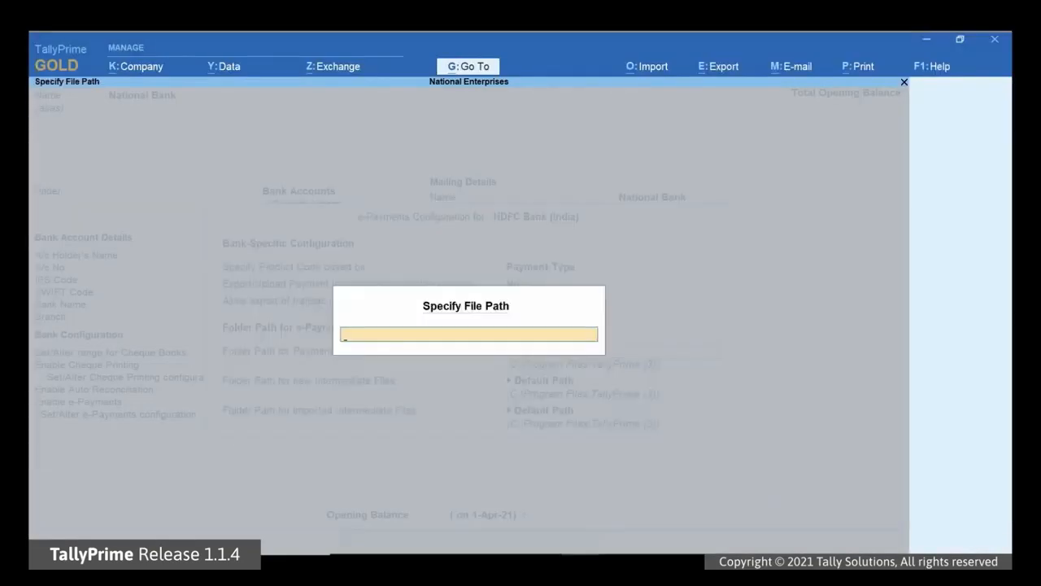
pyautogui.write('D:\\Da')
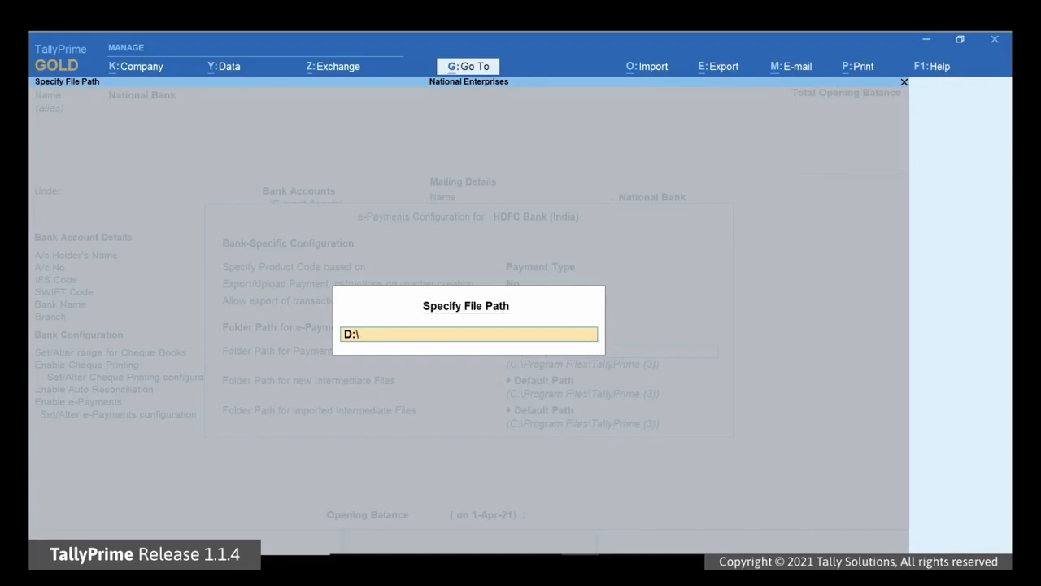
pyautogui.write('ta\\HDFC')
pyautogui.press('Return')
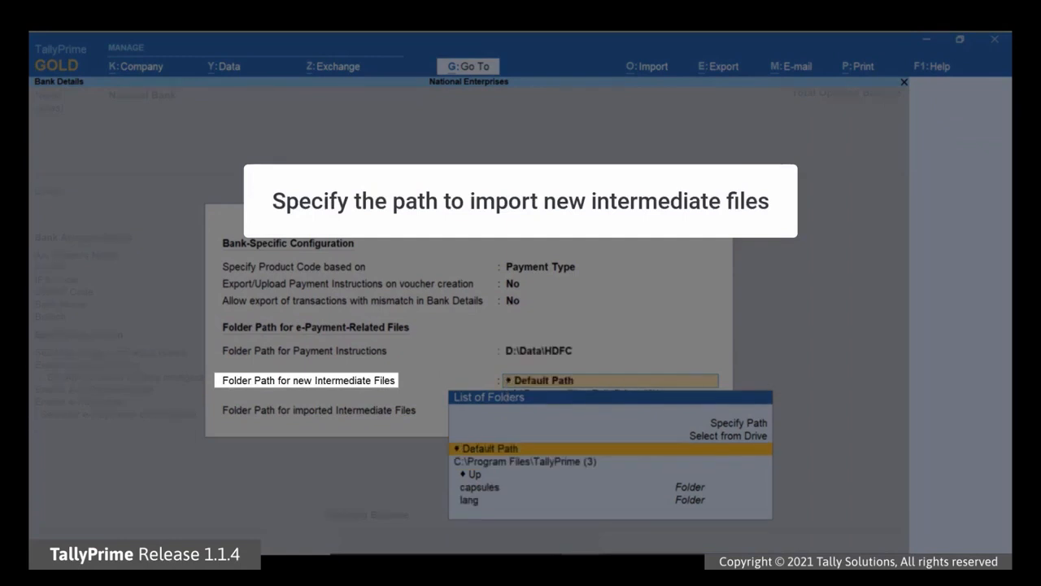
# Step: Set D:\Data\HDFC\New for new intermediate files and D:\Data\HDFC\imported for imported files
pyautogui.press('Up')
pyautogui.press('Up')
pyautogui.press('Return')
pyautogui.write('D:\\')
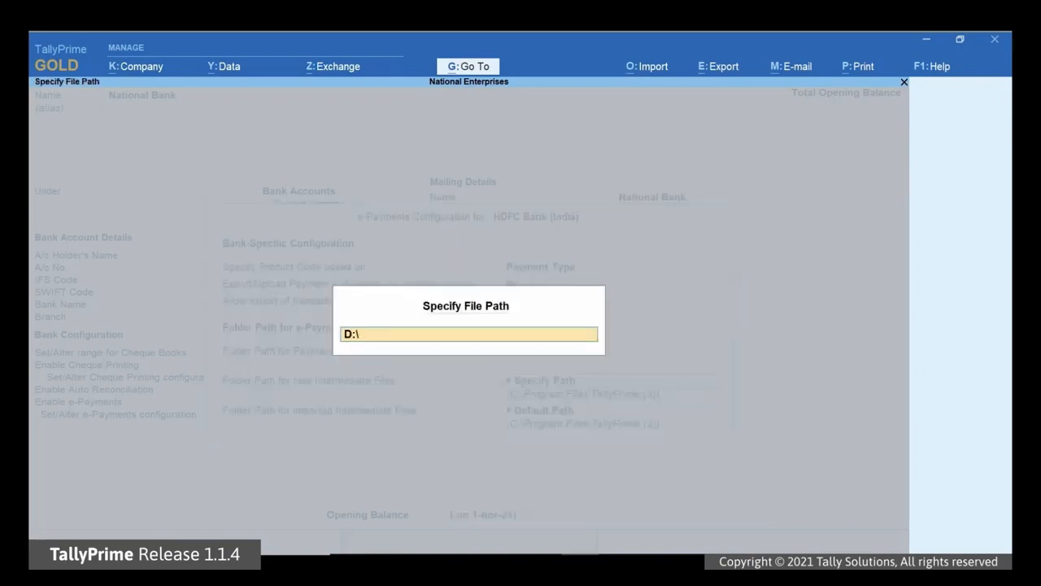
pyautogui.write('Data\\HDFC\\New')
pyautogui.press('Return')
pyautogui.press('Return')
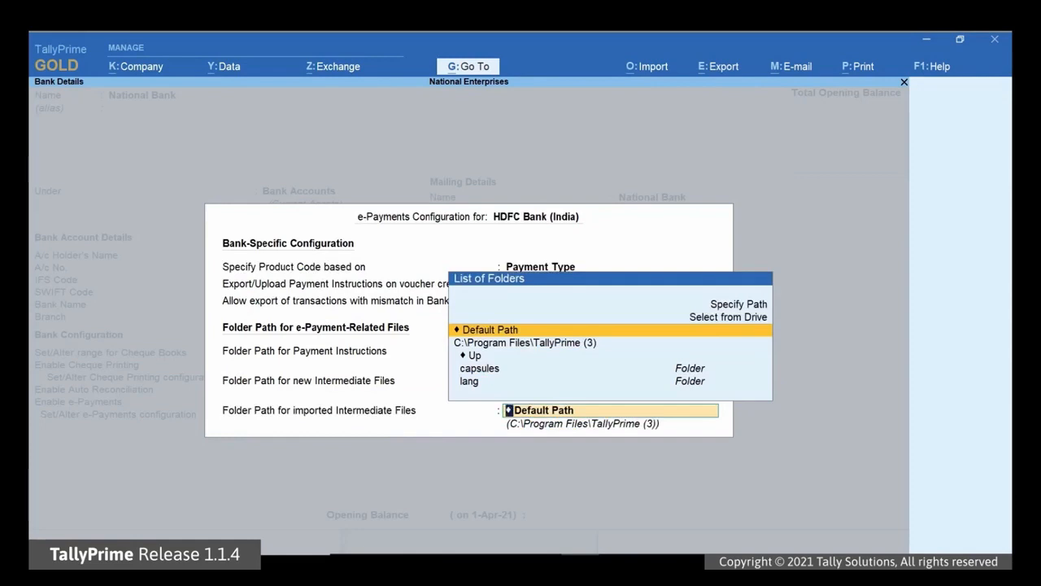
pyautogui.press('Up')
pyautogui.press('Up')
pyautogui.press('Return')
pyautogui.write('D:\\Data')
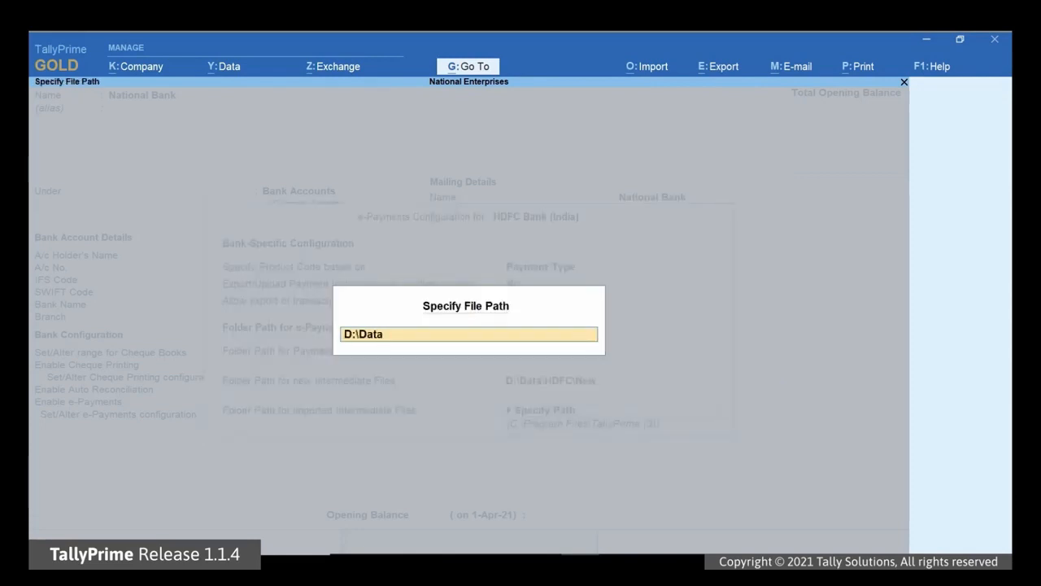
pyautogui.write('\\HDFC\\imported')
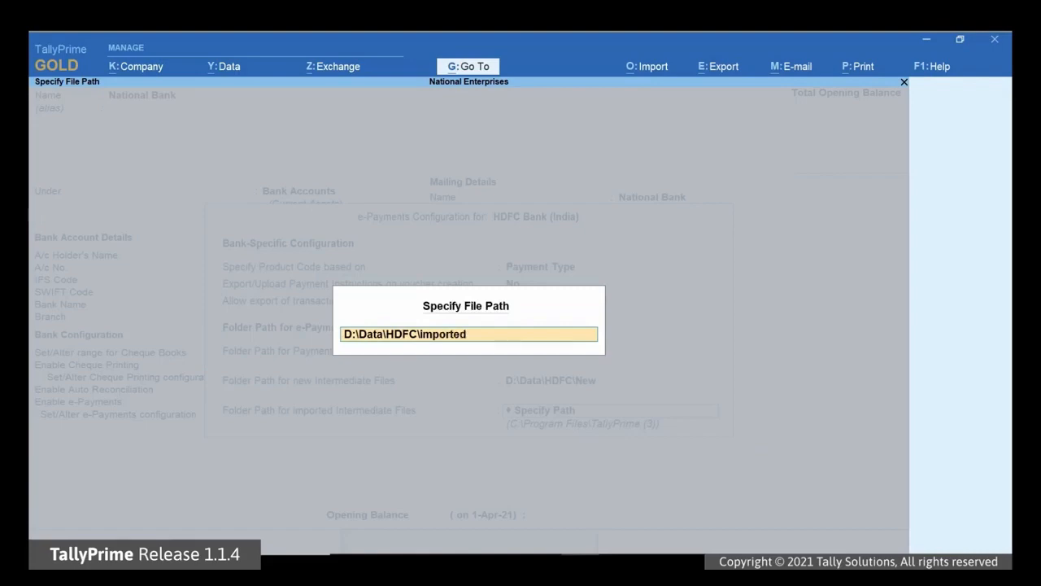
pyautogui.press('Return')
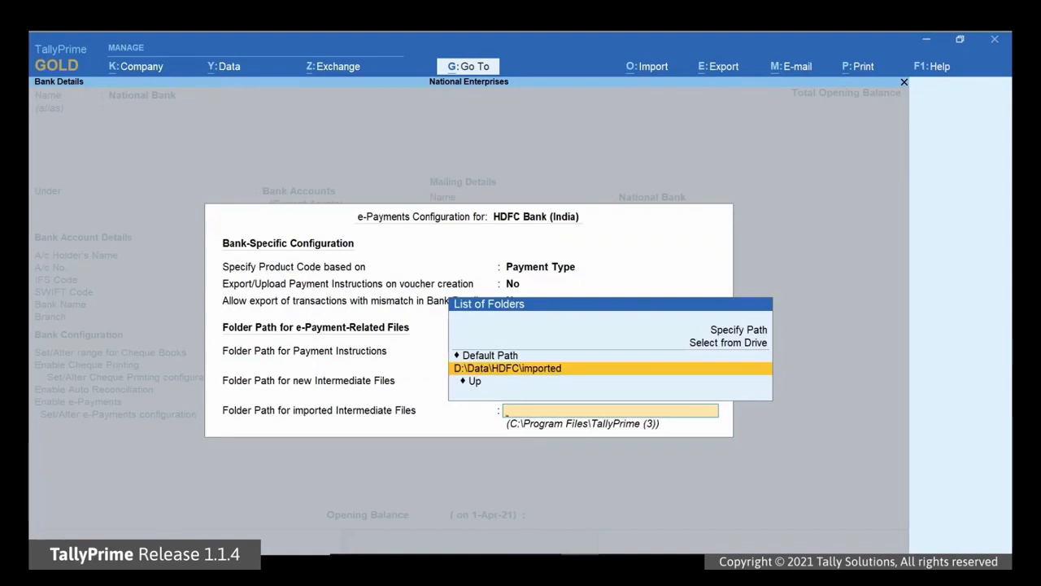
pyautogui.hotkey('ctrl', 'a')
# Step: Close e-Payments configuration, enter address Rajajinagar and the company GSTIN, then save the National Bank ledger
pyautogui.press('Return')
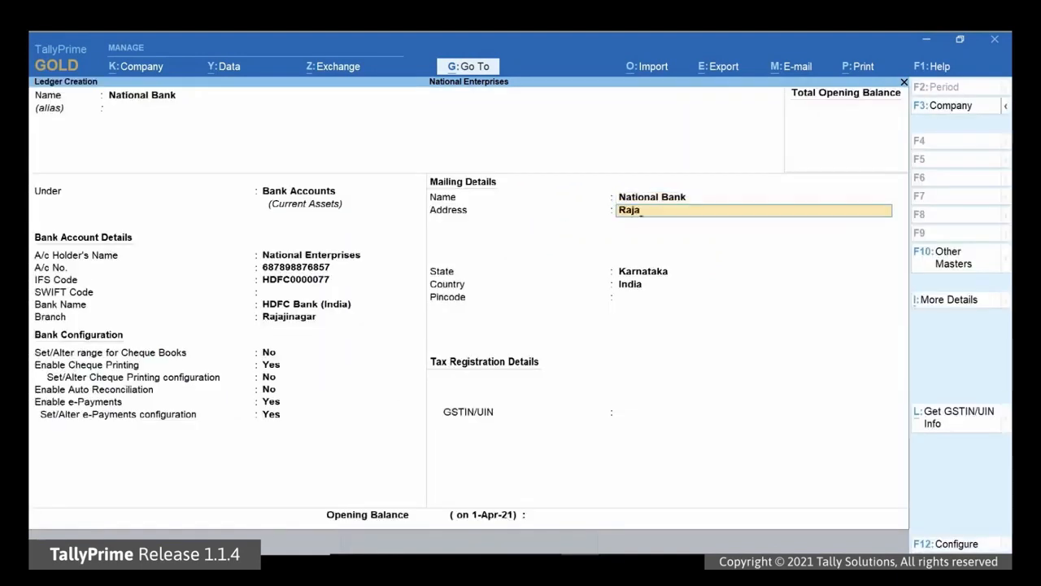
pyautogui.press('Return')
pyautogui.press('Return')
pyautogui.press('Return')
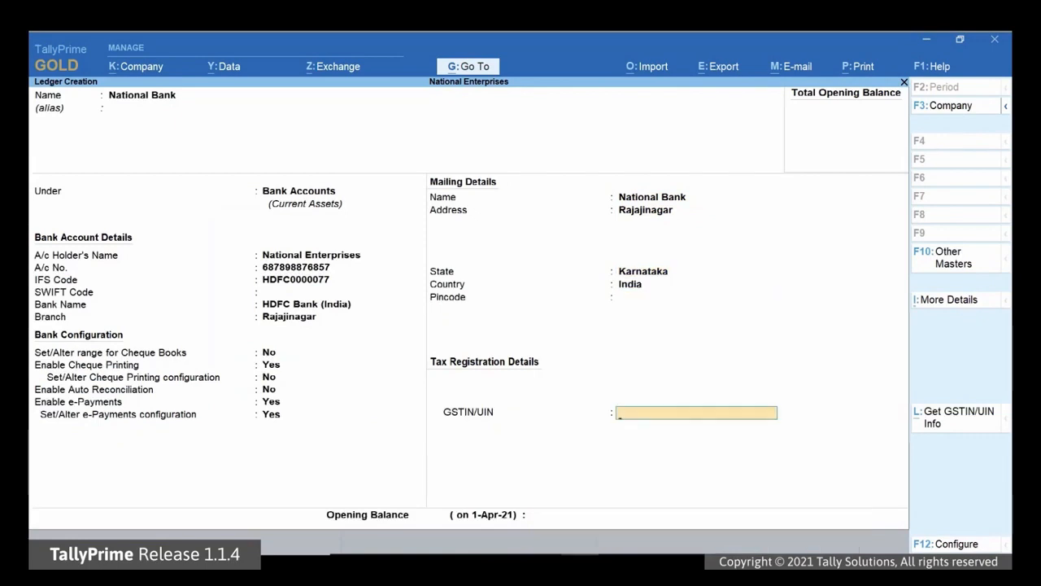
pyautogui.press('Return')
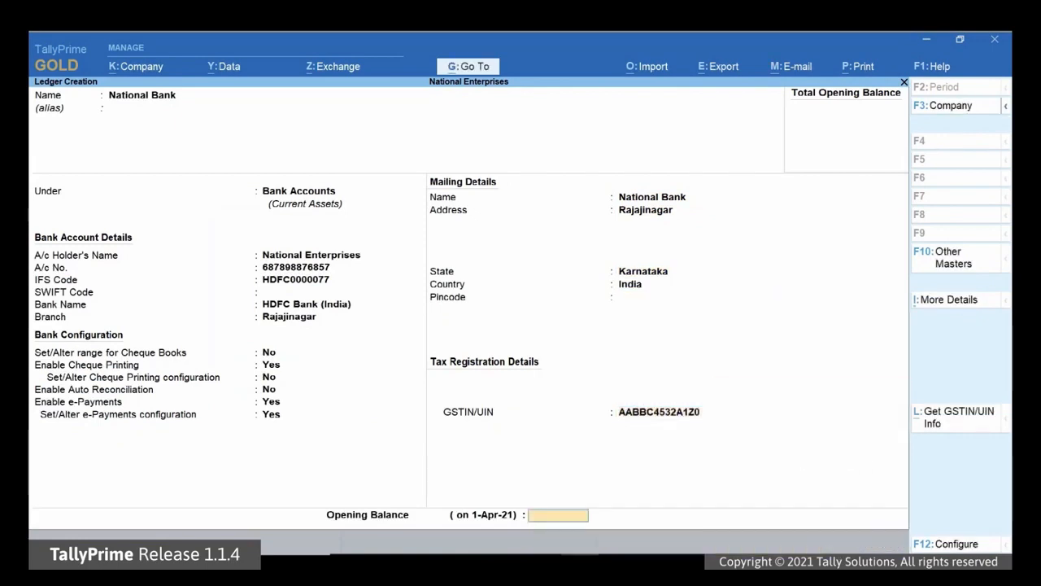
pyautogui.press('Return')
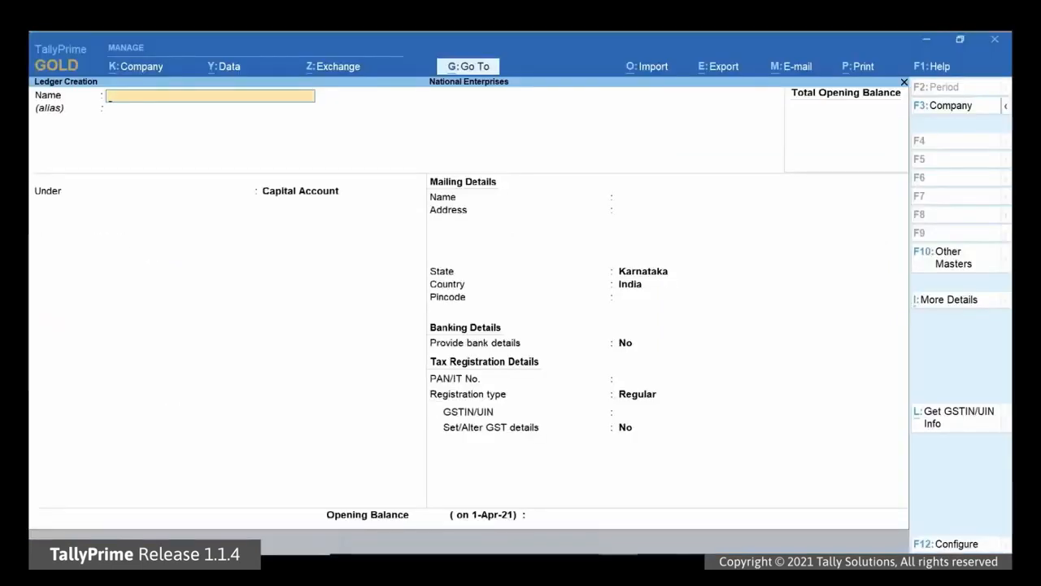
# Step: Enter the party's name, group Sundry Creditors, street address and pincode, and set Provide bank details to Yes
pyautogui.write('Anand')
pyautogui.press('Return')
pyautogui.press('Return')
pyautogui.write('Sun')
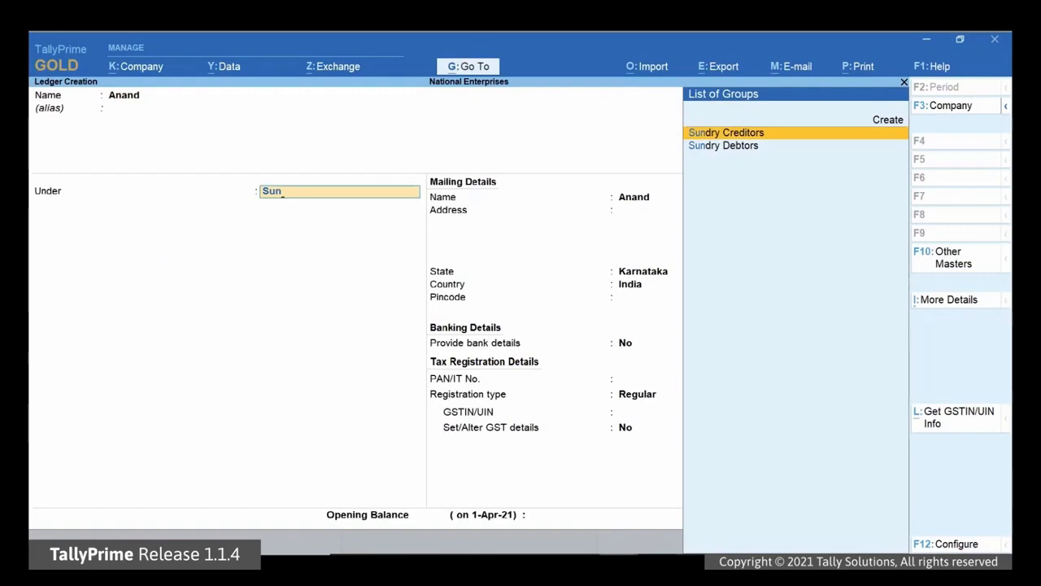
pyautogui.press('Return')
pyautogui.press('Return')
pyautogui.press('Return')
pyautogui.press('Return')
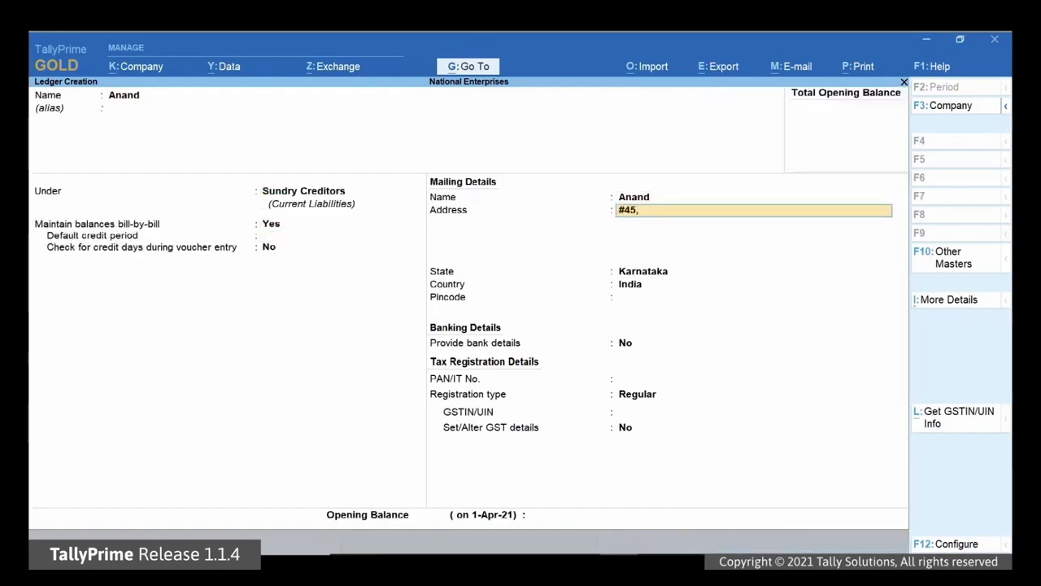
pyautogui.press('Return')
pyautogui.press('Return')
pyautogui.press('Return')
pyautogui.press('Return')
pyautogui.write('560068')
pyautogui.press('Return')
pyautogui.write('Yes')
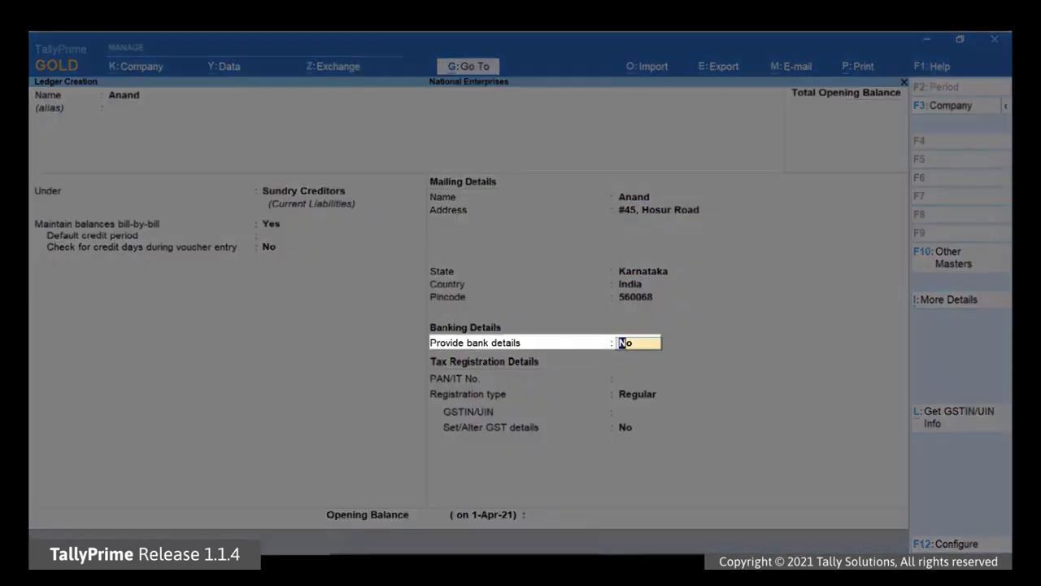
pyautogui.press('Return')
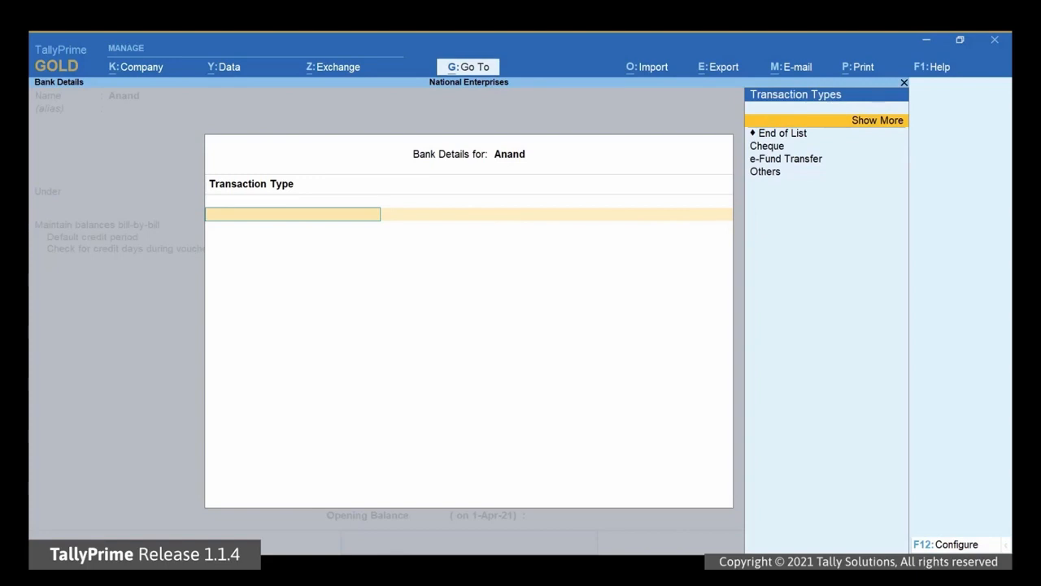
# Step: In the bank details configuration, set Allow multiple beneficiary details to Yes
pyautogui.press('F12')
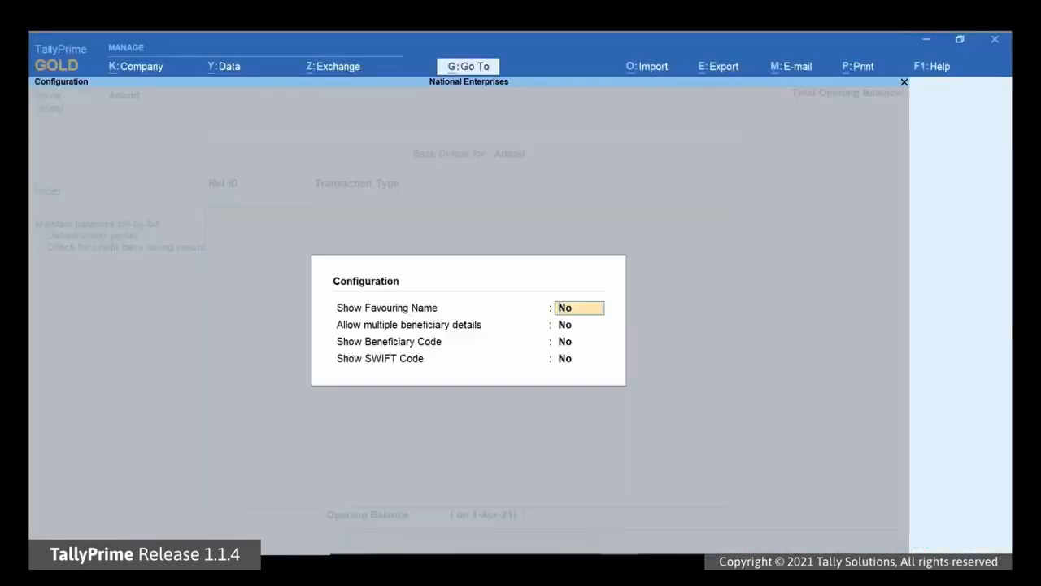
pyautogui.press('Return')
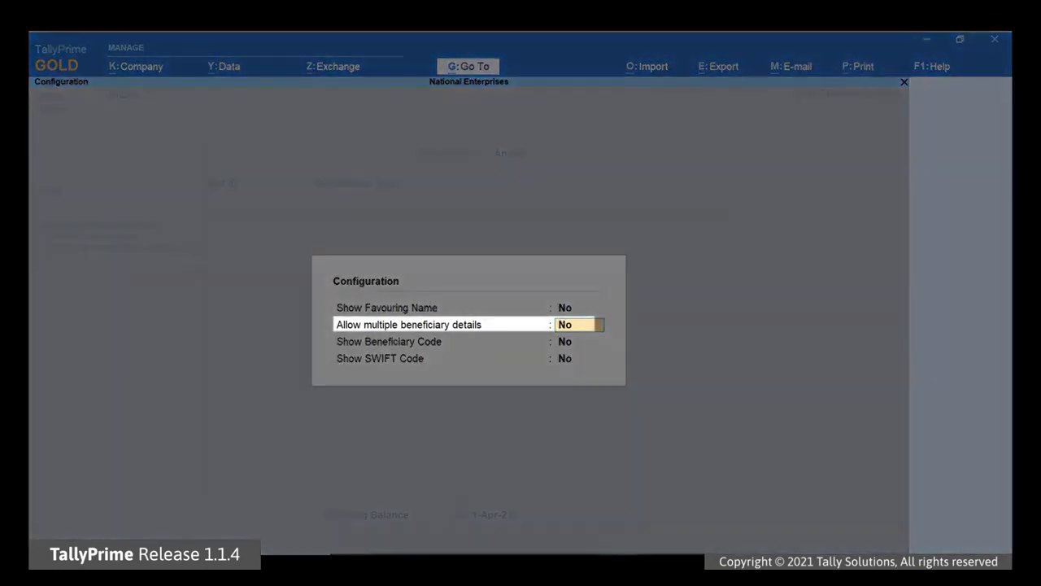
pyautogui.write('Yes')
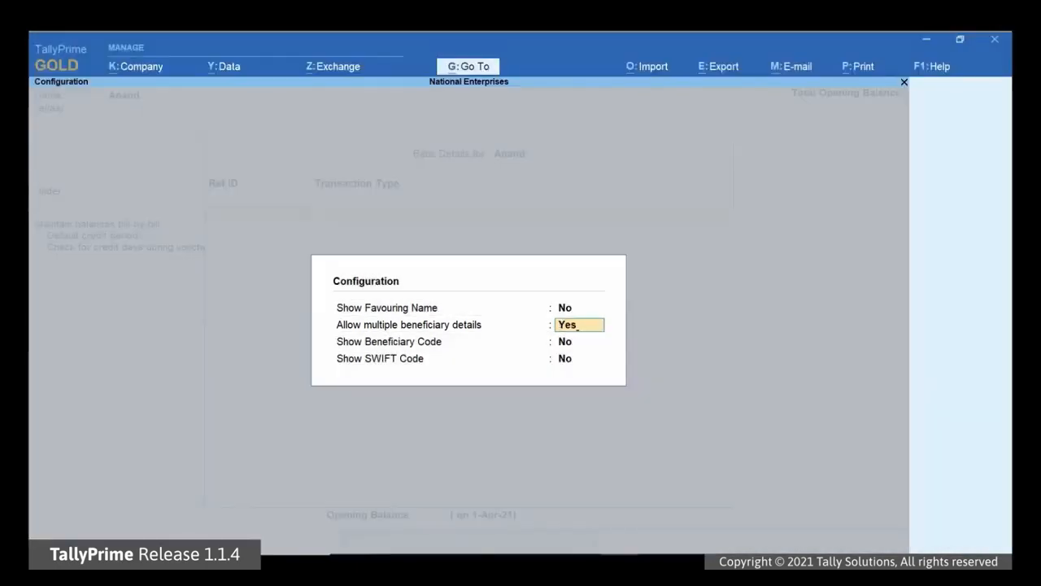
pyautogui.press('Return')
pyautogui.press('Return')
pyautogui.write('n')
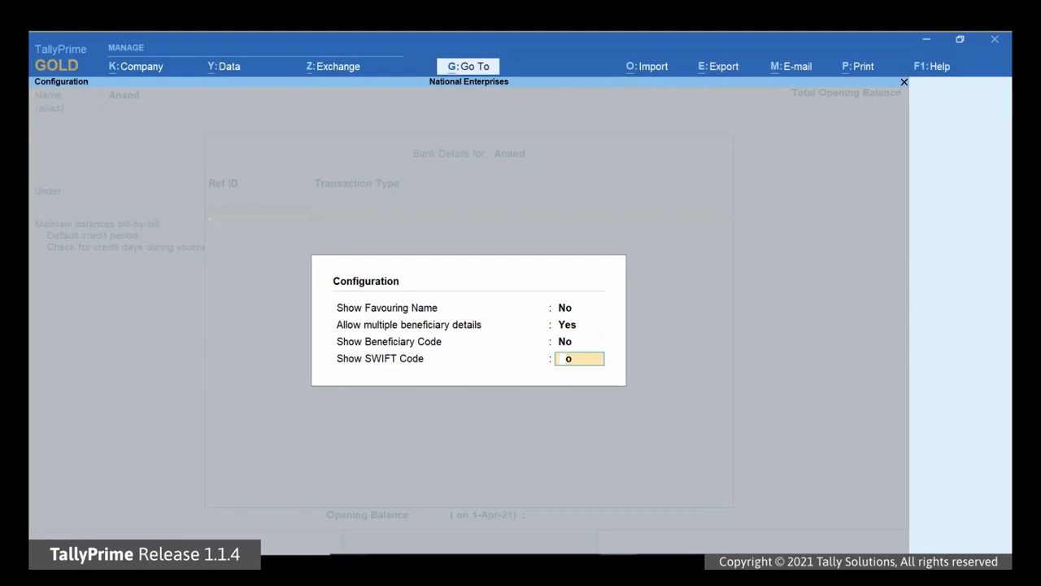
pyautogui.press('Return')
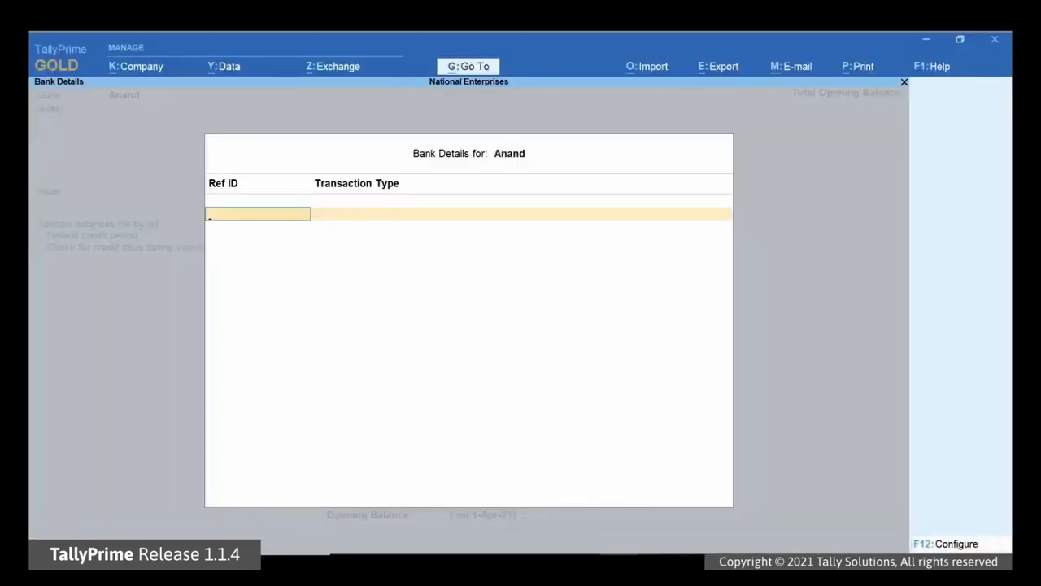
# Step: Add the Primary e-Fund Transfer account at HDFC Bank (India) with its account number and IFS HDFC0000053
pyautogui.write('Primar')
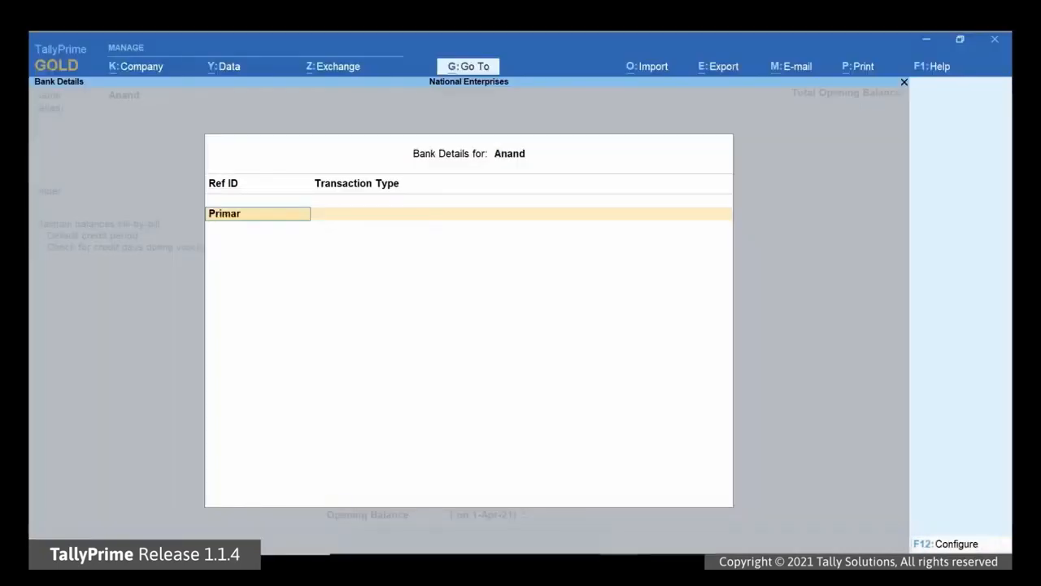
pyautogui.write('y')
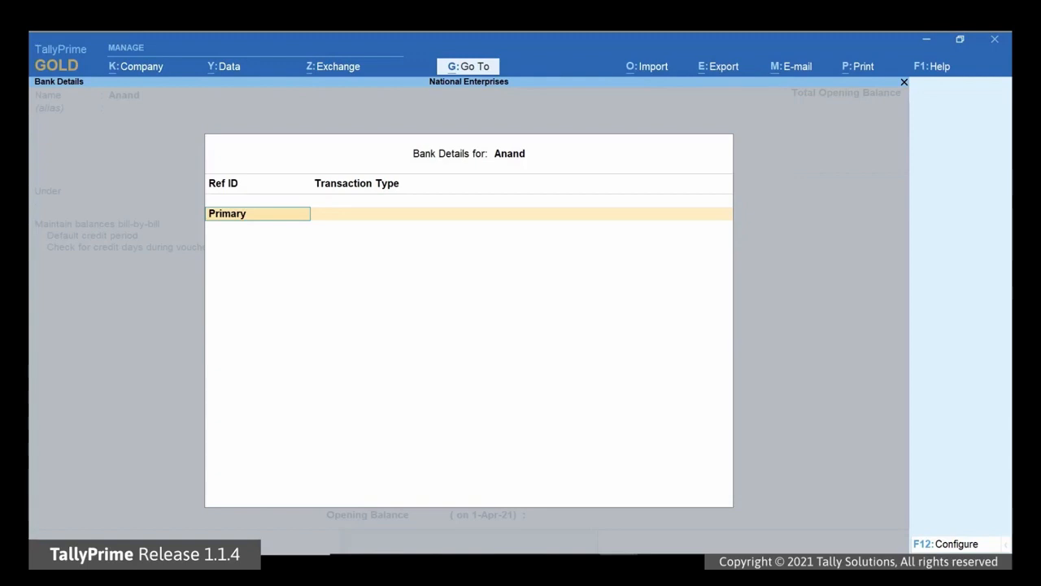
pyautogui.press('Return')
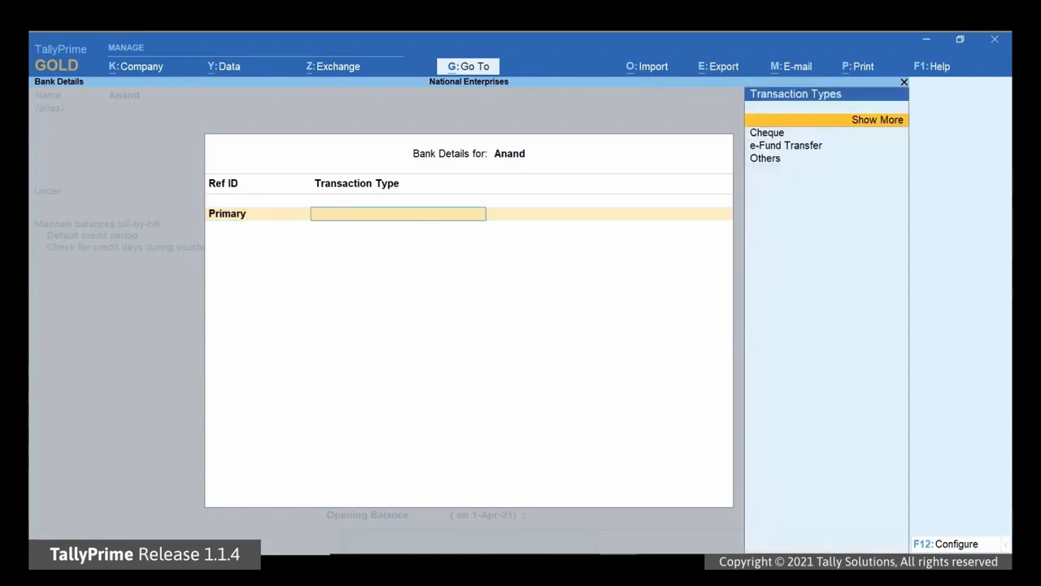
pyautogui.press('Down')
pyautogui.press('Down')
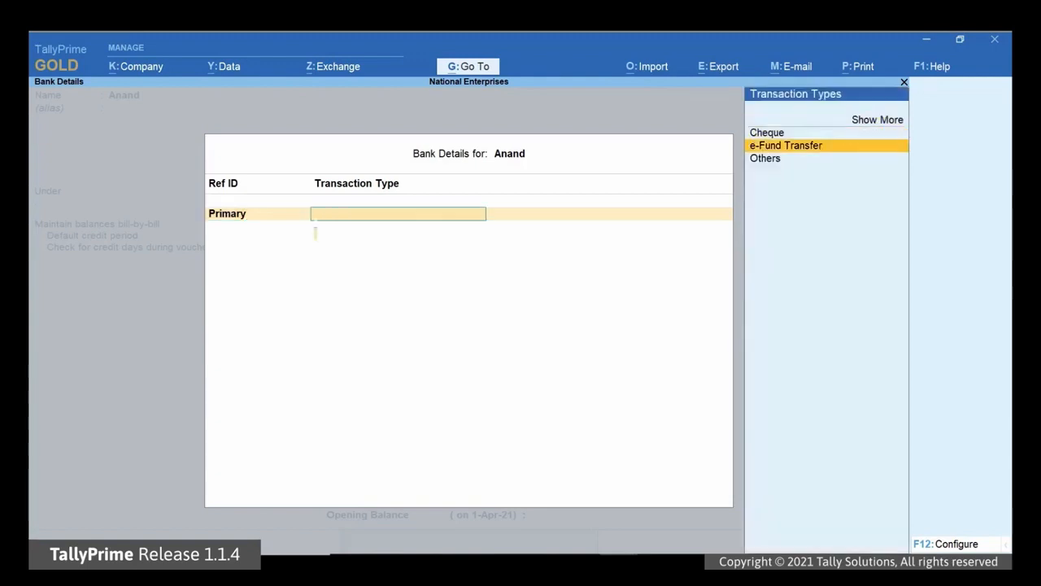
pyautogui.press('Return')
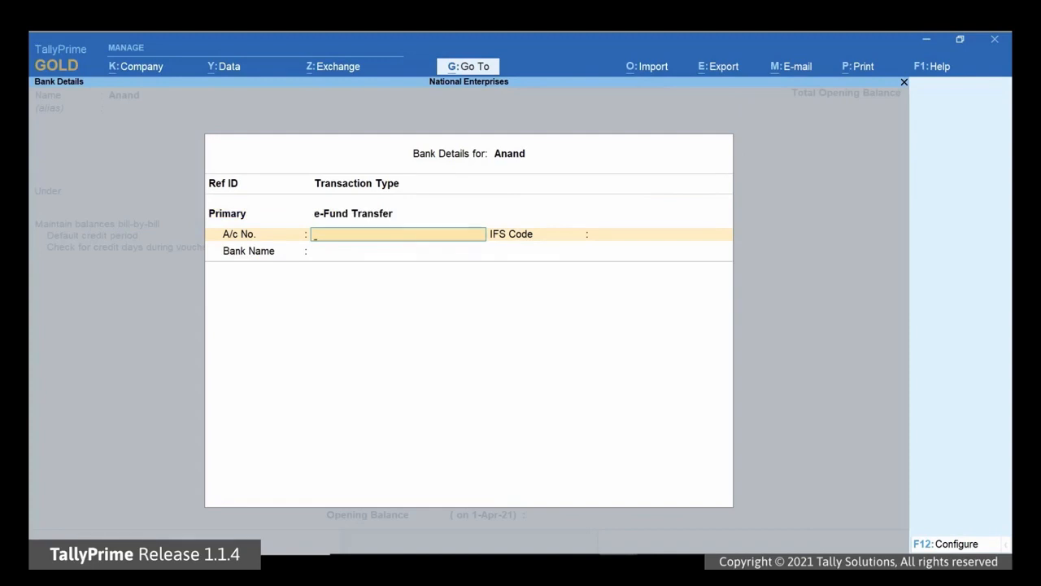
pyautogui.press('Return')
pyautogui.write('HDFC')
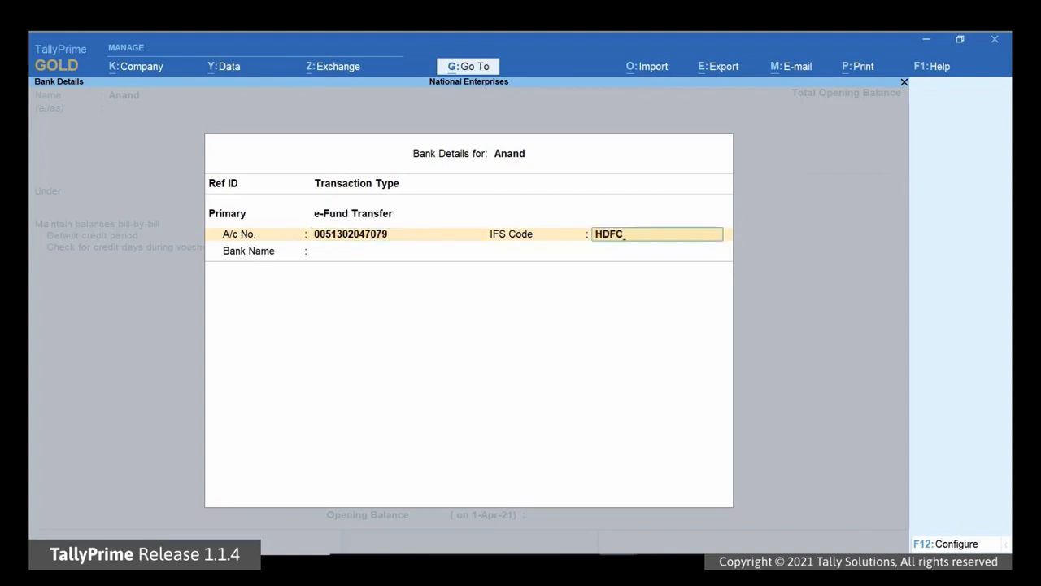
pyautogui.write('0000013')
pyautogui.press('Return')
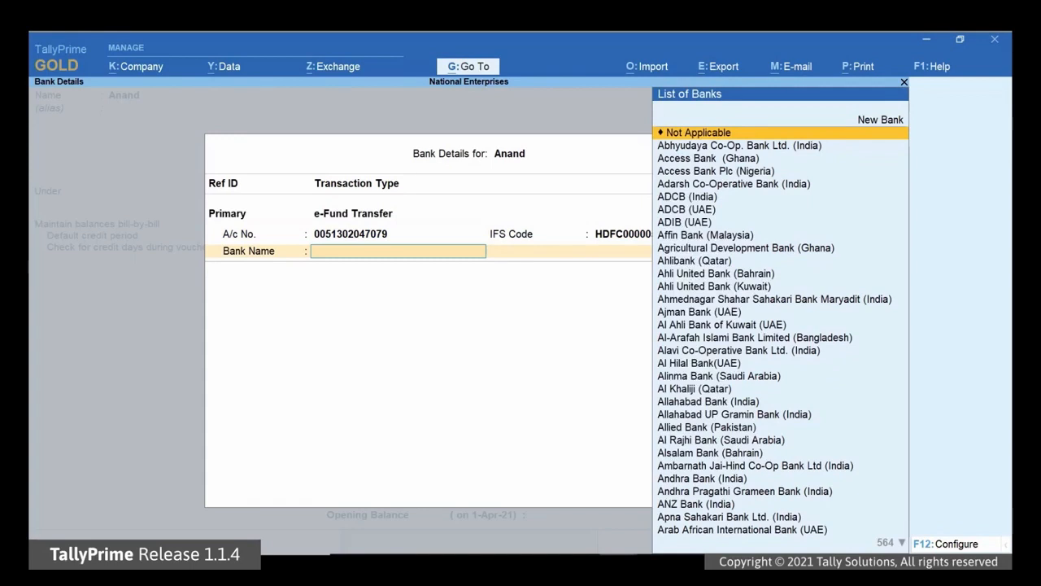
pyautogui.write('Hd')
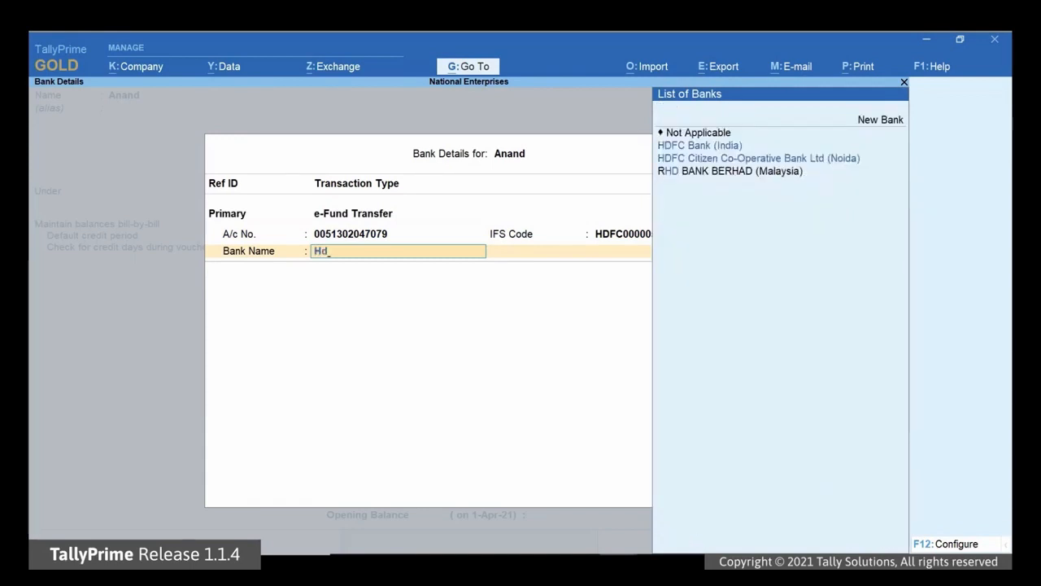
pyautogui.press('Down')
pyautogui.press('Return')
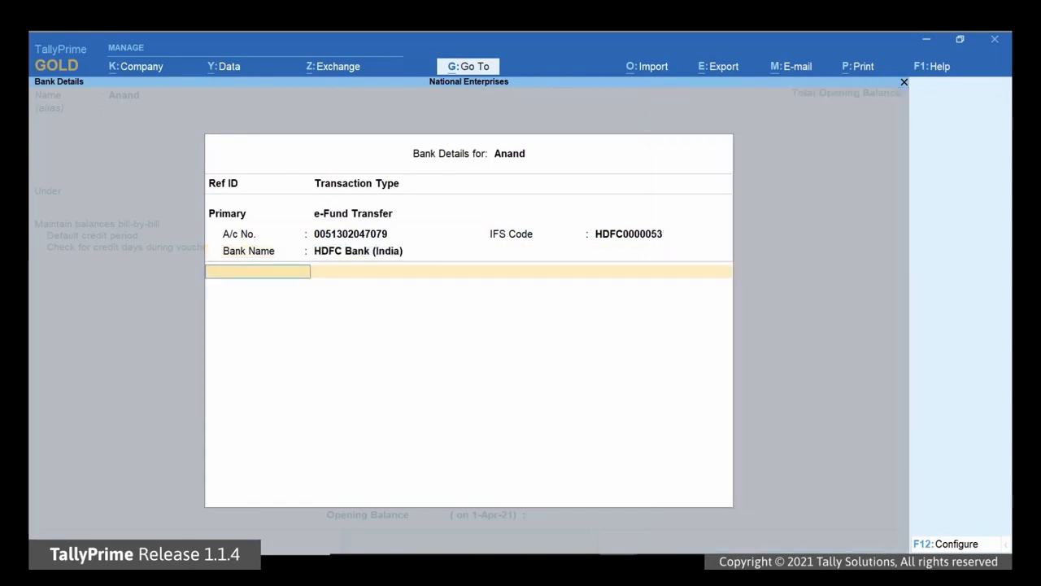
# Step: Start a Secondary reference row with e-Fund Transfer as its transaction type
pyautogui.write('Se')
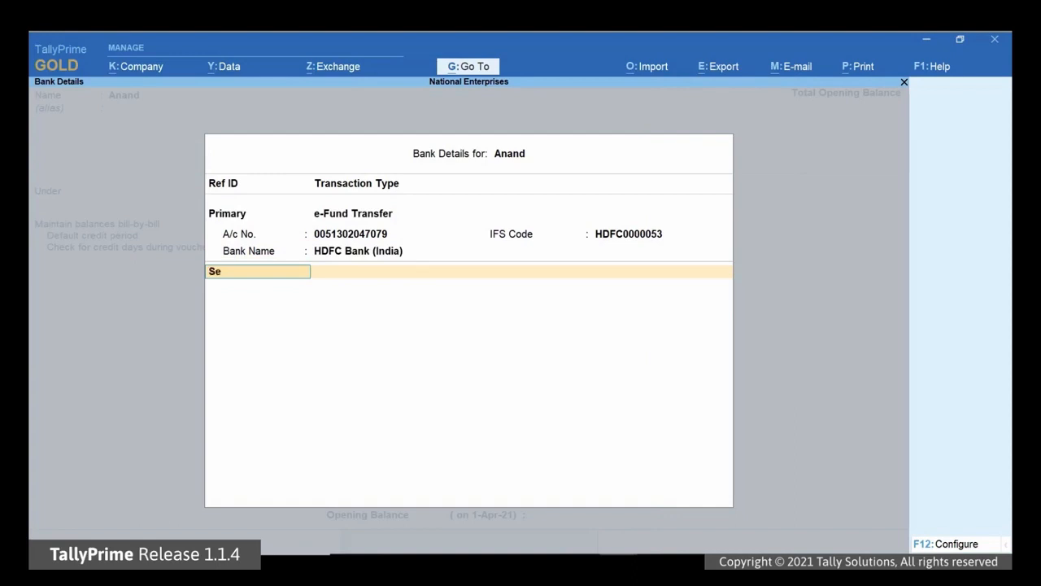
pyautogui.write('condary')
pyautogui.press('Return')
pyautogui.press('Return')
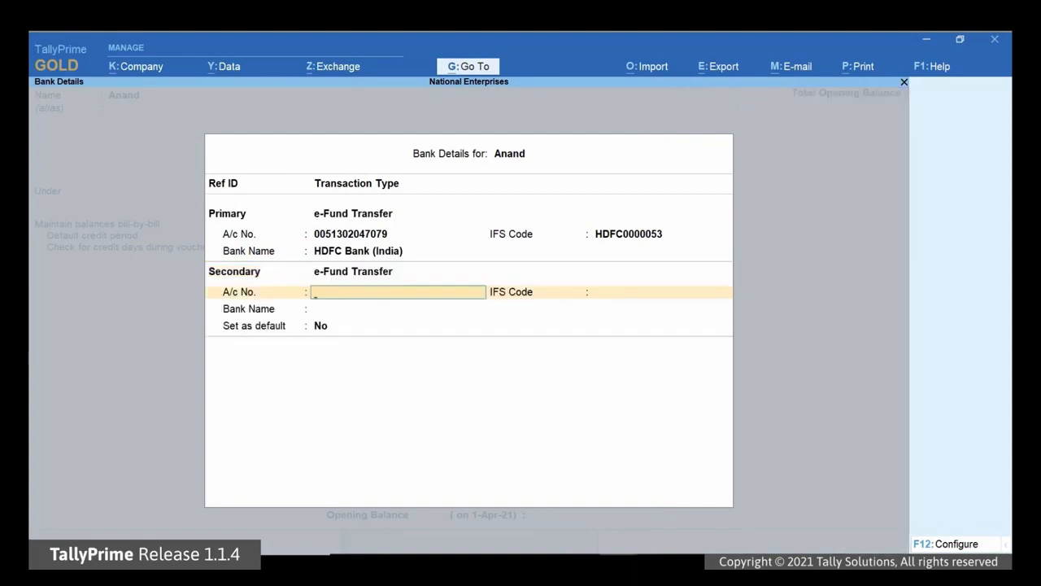
# Step: Complete the Secondary ICICI Bank (India) account, IFS ICIC0000038, and set it as default
pyautogui.press('Return')
pyautogui.write('IC')
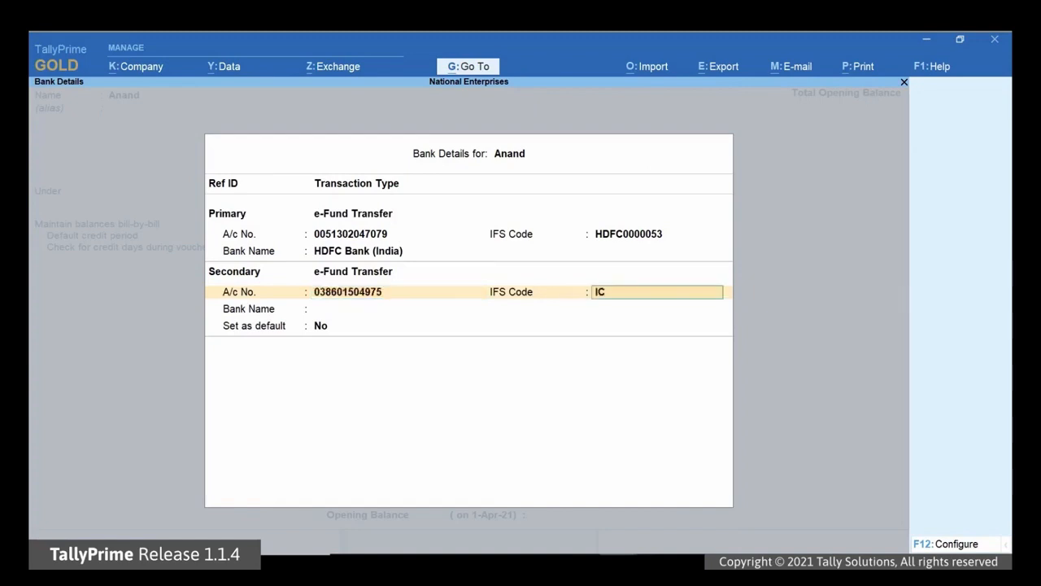
pyautogui.write('IC0000386')
pyautogui.press('Return')
pyautogui.write('Ic')
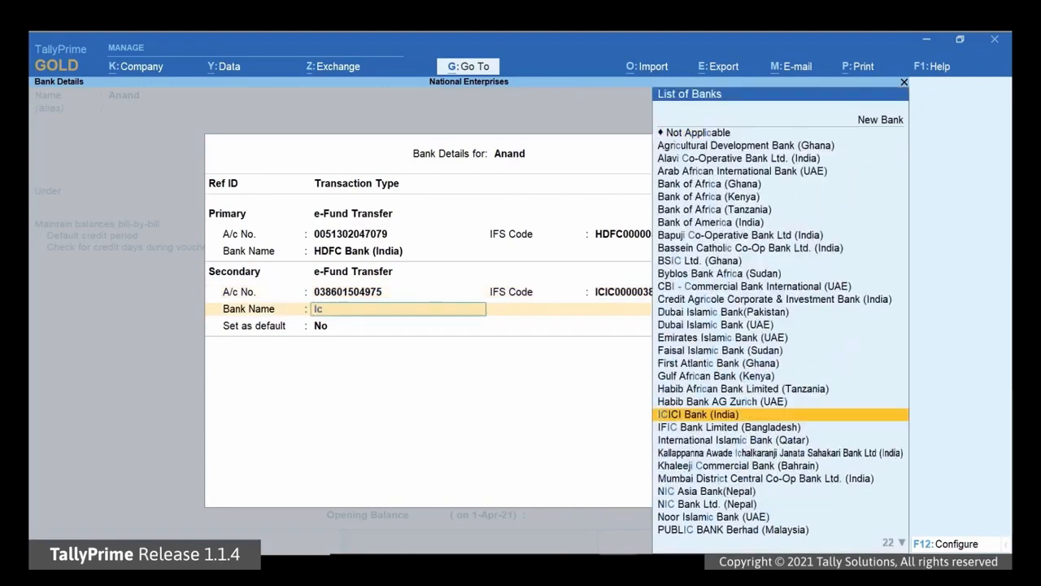
pyautogui.press('Return')
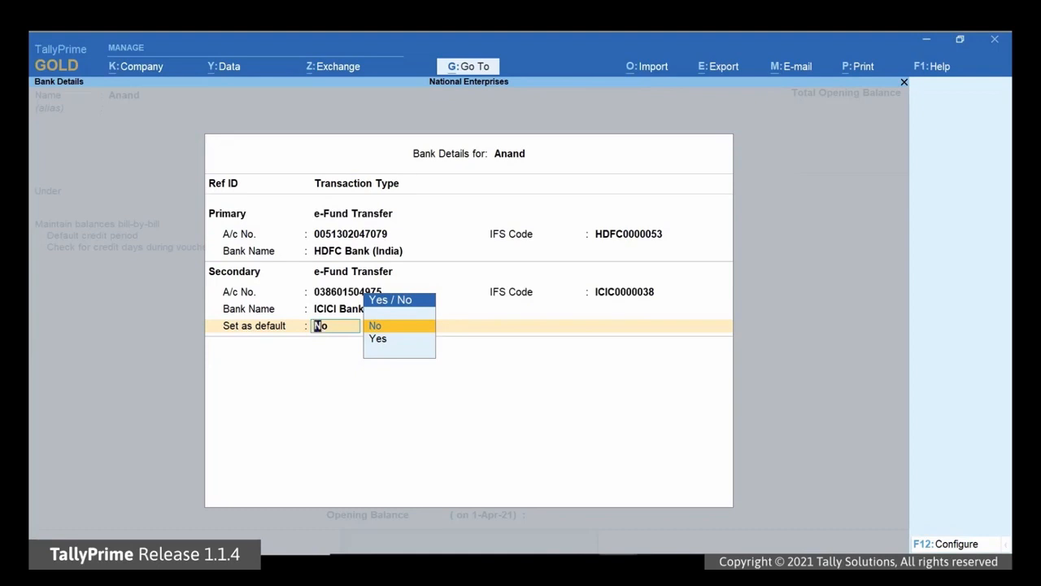
pyautogui.press('y')
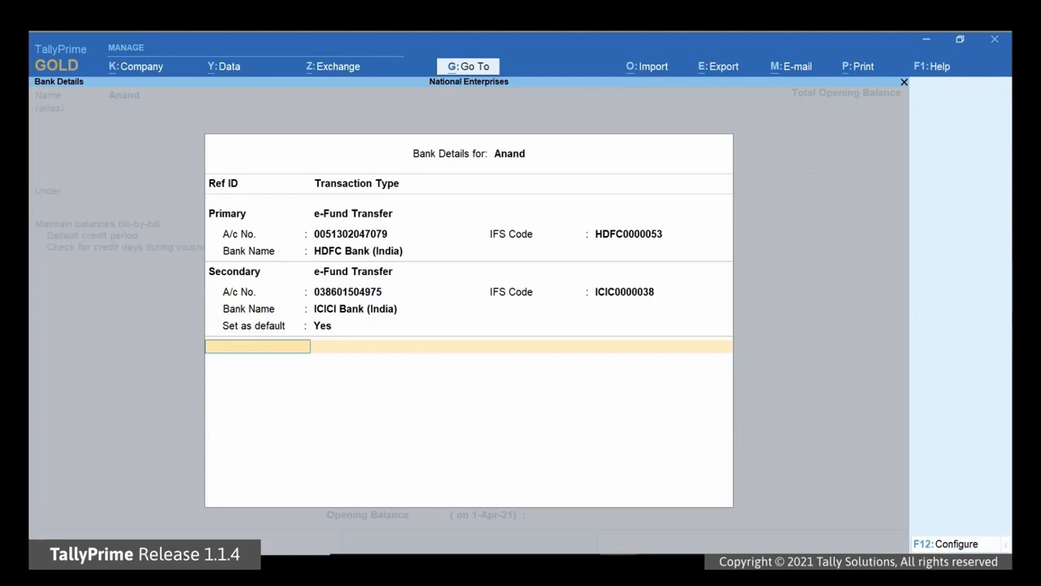
pyautogui.press('Return')
# Step: Enter the party's PAN and GSTIN, then accept and save the creditor ledger
pyautogui.write('ABCDE12341')
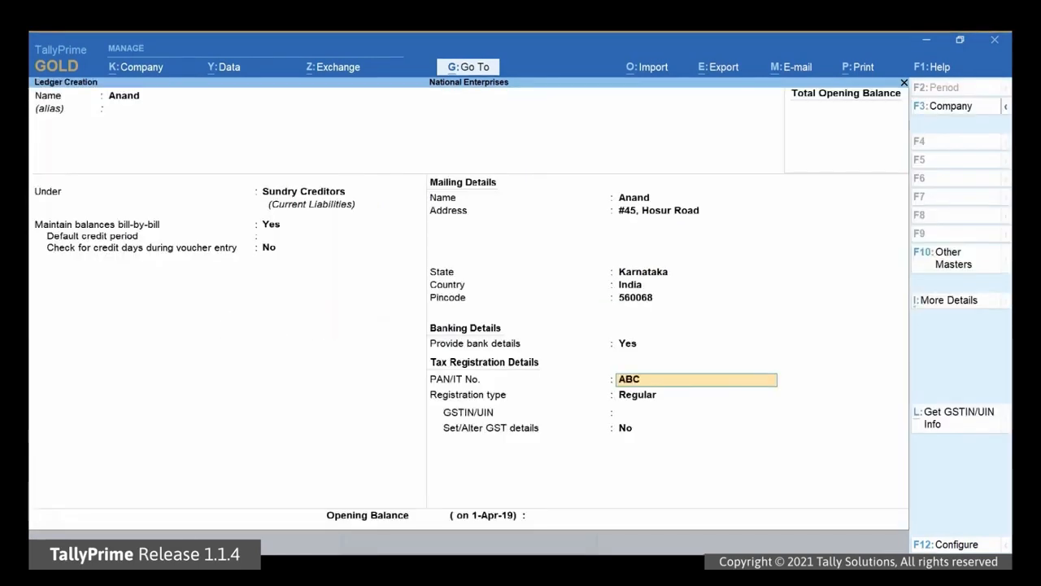
pyautogui.press('Return')
pyautogui.press('Return')
pyautogui.write('KAA')
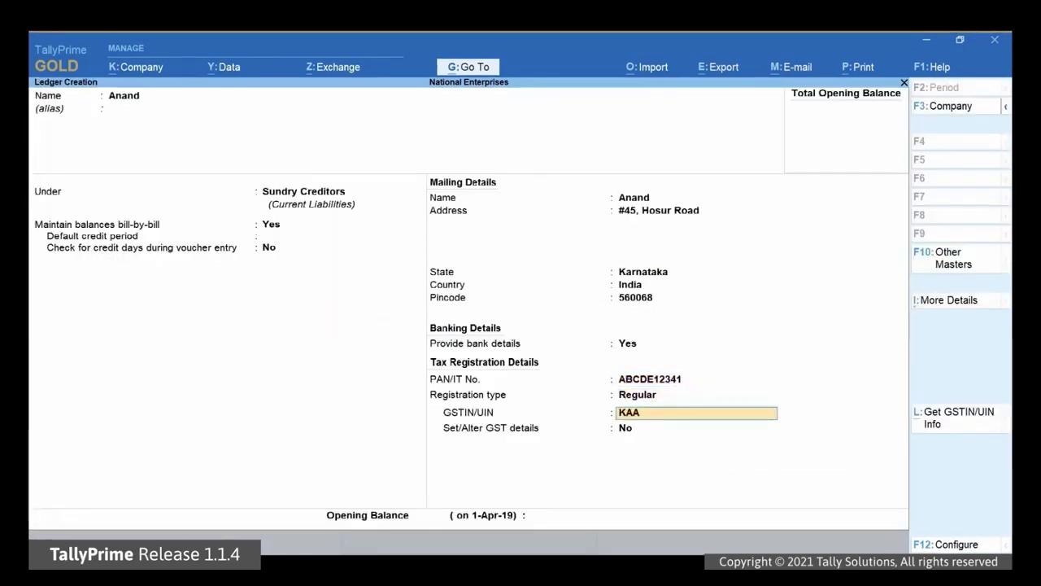
pyautogui.write('BCDE12341')
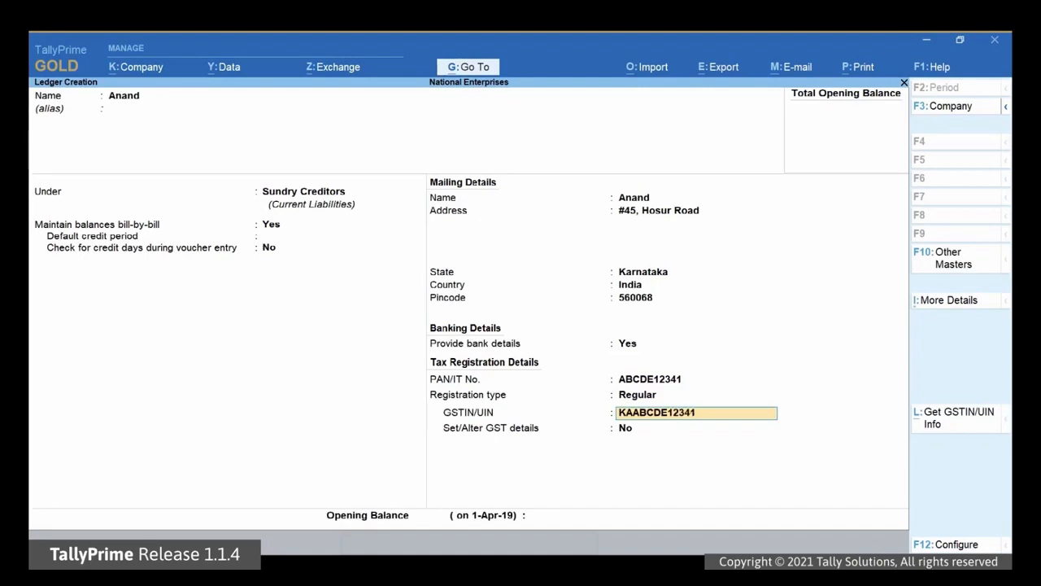
pyautogui.write('ZD')
pyautogui.press('Return')
pyautogui.press('Return')
pyautogui.press('Return')
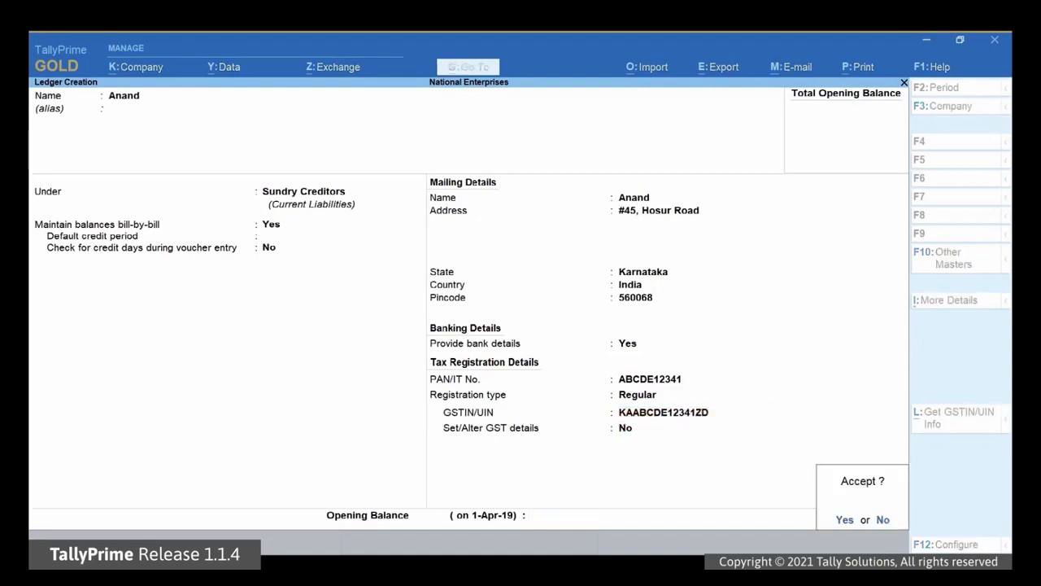
pyautogui.press('Return')
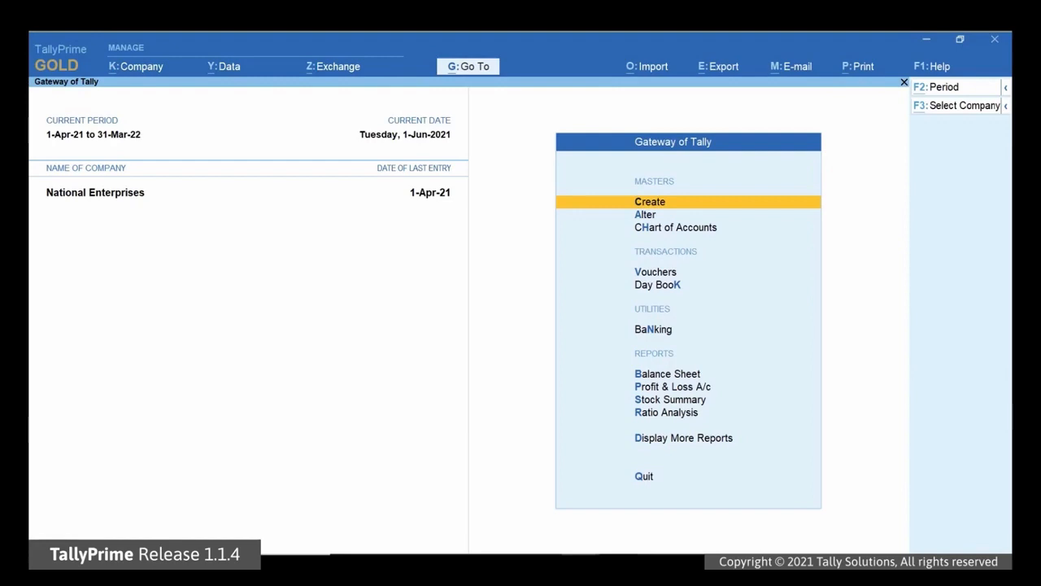
# Step: Create a Payment voucher with National Bank as account, paying the creditor ledger 10,000
pyautogui.hotkey('alt', 'g')
pyautogui.press('Up')
pyautogui.press('Up')
pyautogui.press('Up')
pyautogui.press('Up')
pyautogui.press('Up')
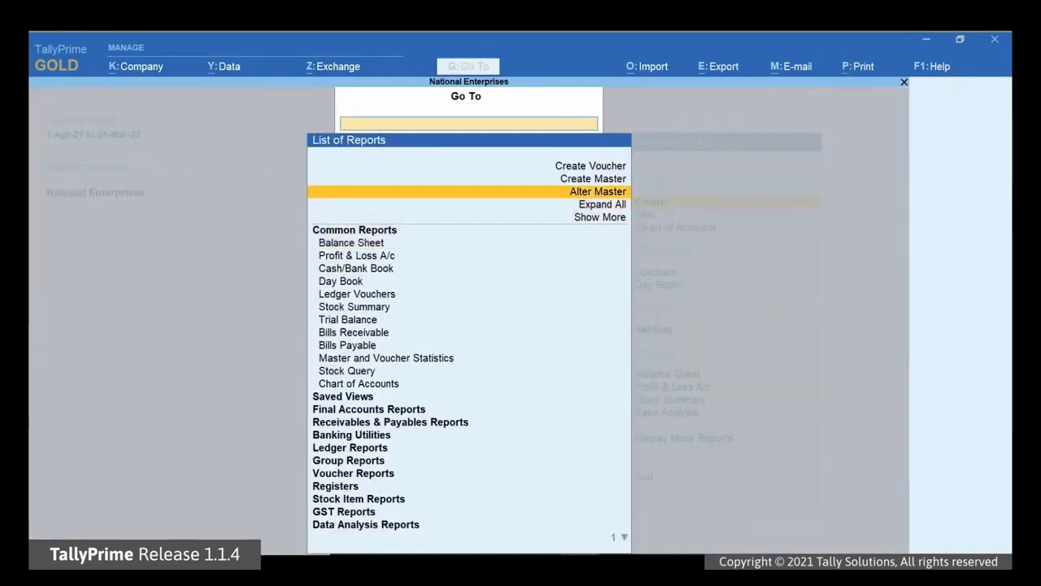
pyautogui.press('Return')
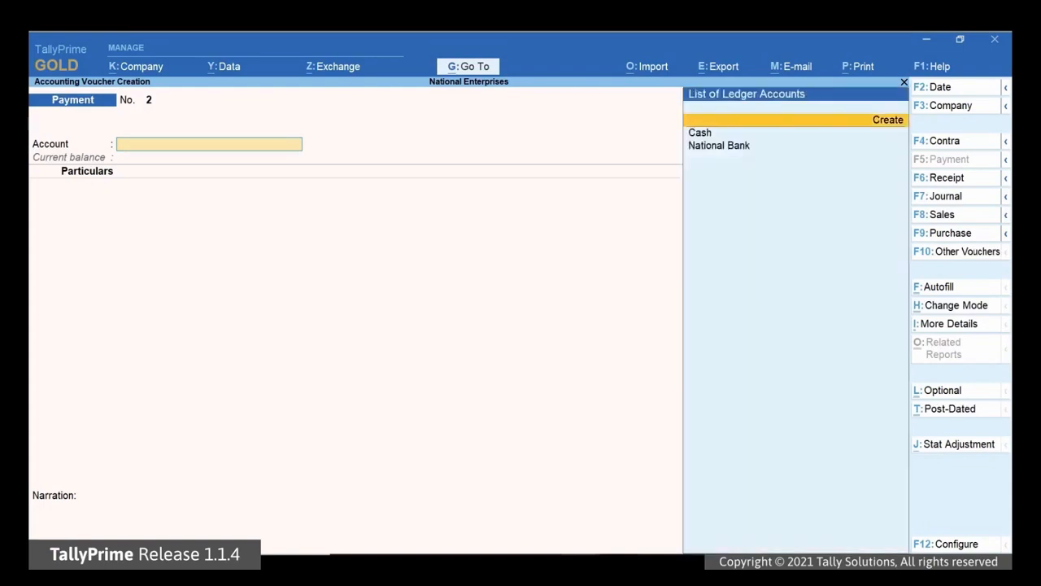
pyautogui.press('Down')
pyautogui.press('Down')
pyautogui.press('Return')
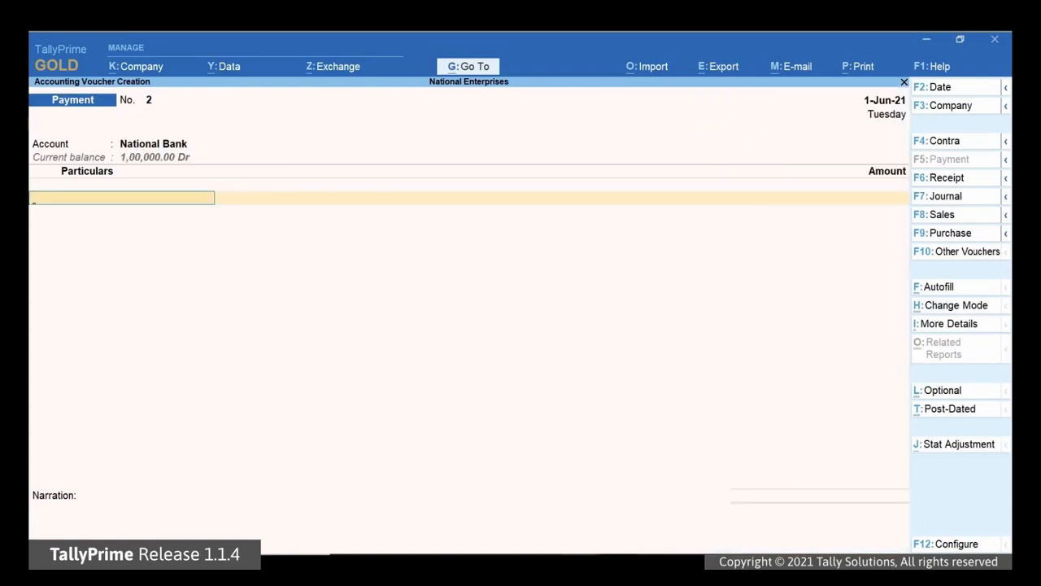
pyautogui.press('Down')
pyautogui.press('Down')
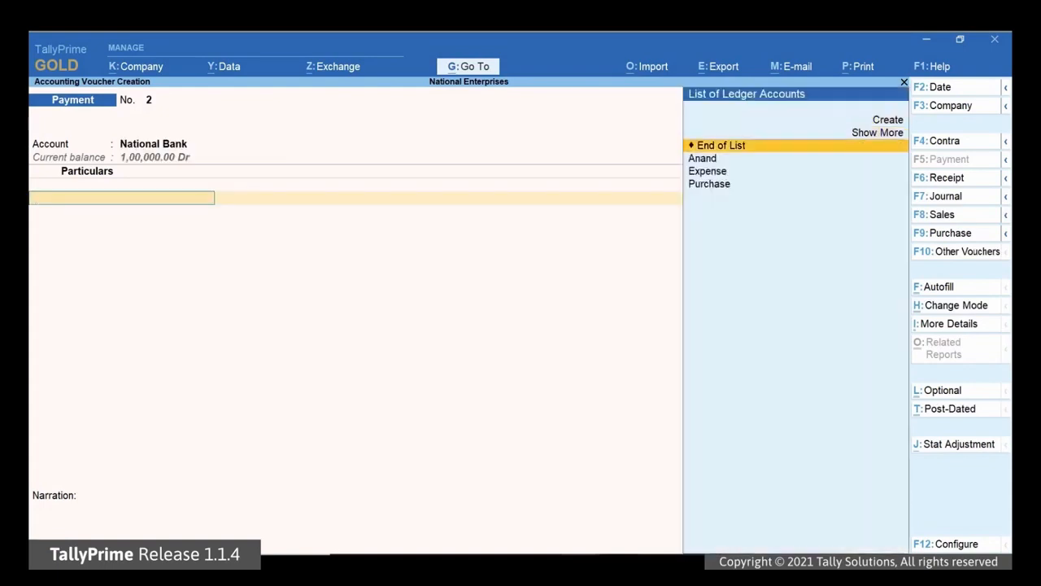
pyautogui.press('Return')
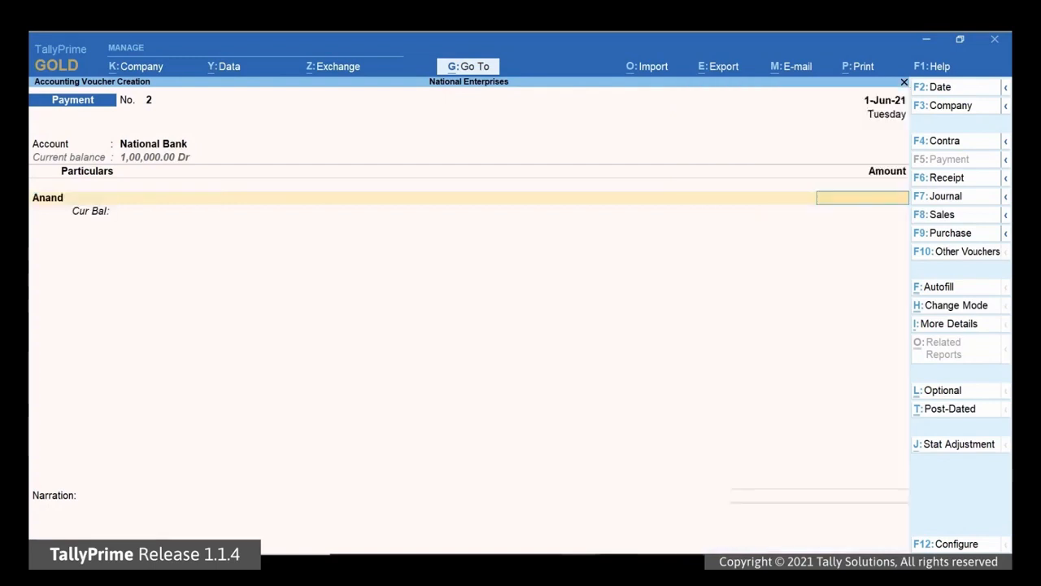
pyautogui.write('100000.00')
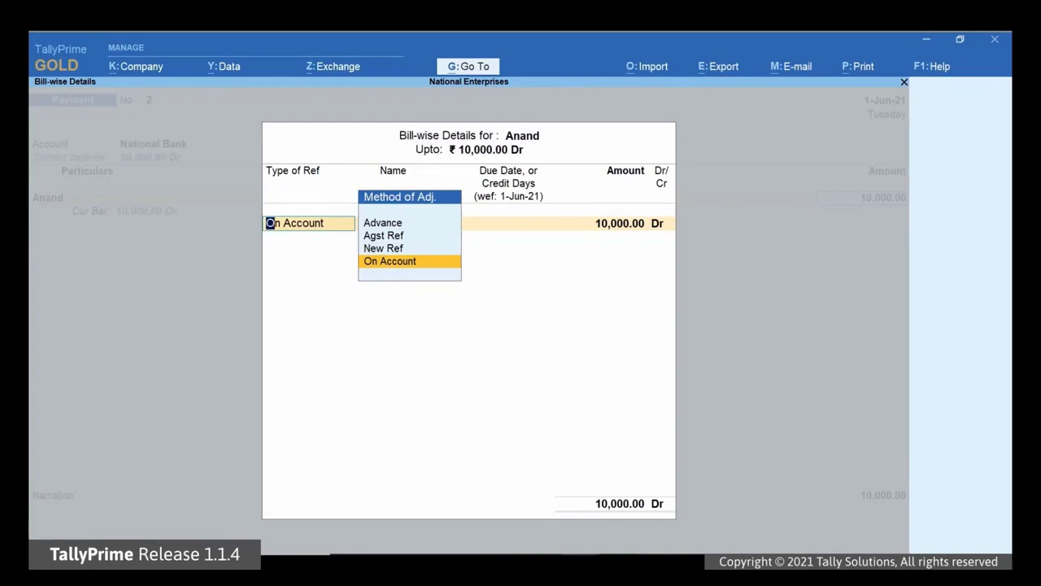
# Step: Accept the On Account reference and e-Fund Transfer bank allocation, then save payment voucher No. 2
pyautogui.press('Return')
pyautogui.press('Return')
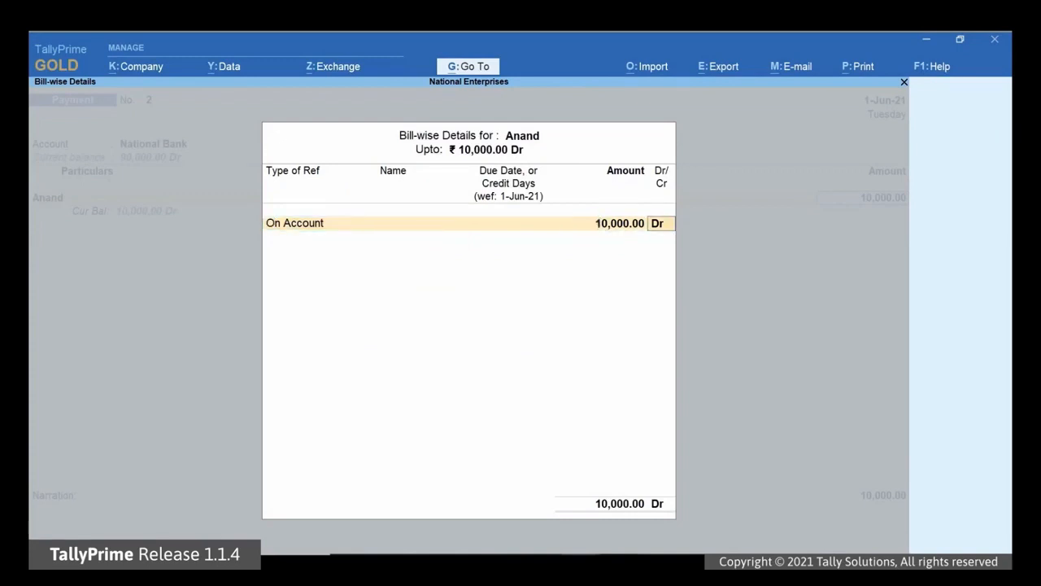
pyautogui.press('Return')
pyautogui.press('Return')
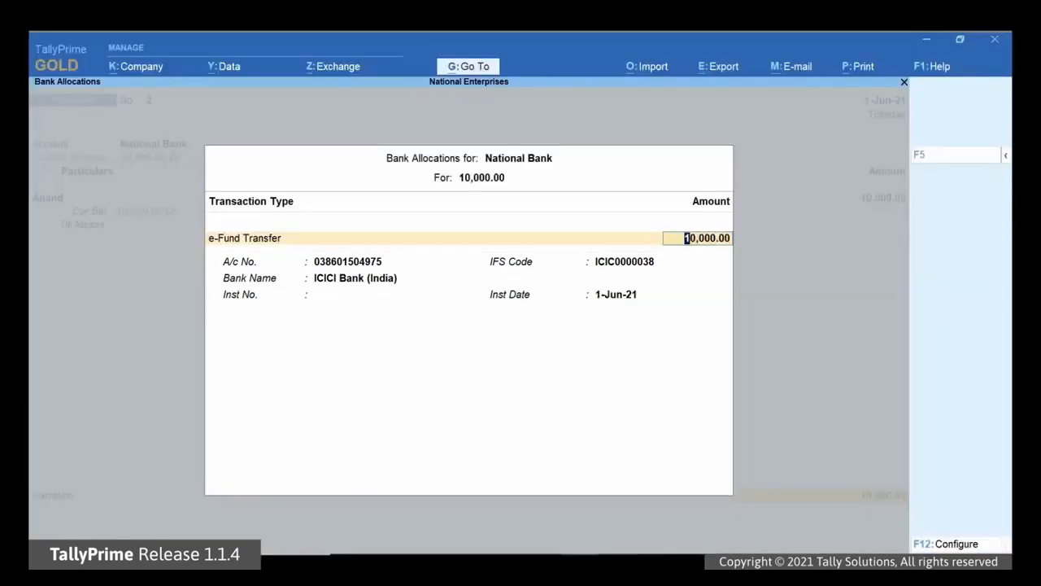
pyautogui.press('Return')
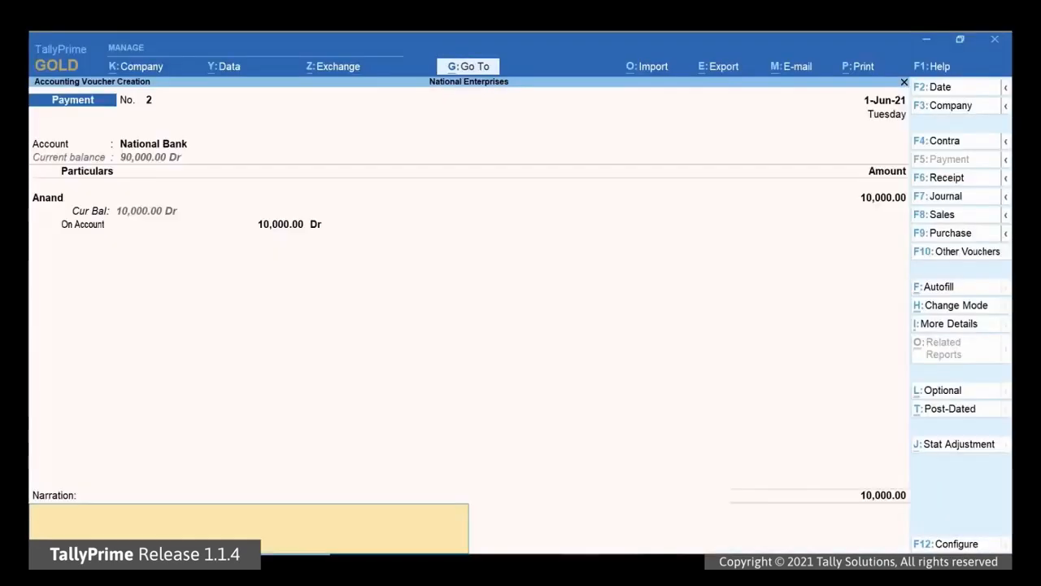
pyautogui.press('Return')
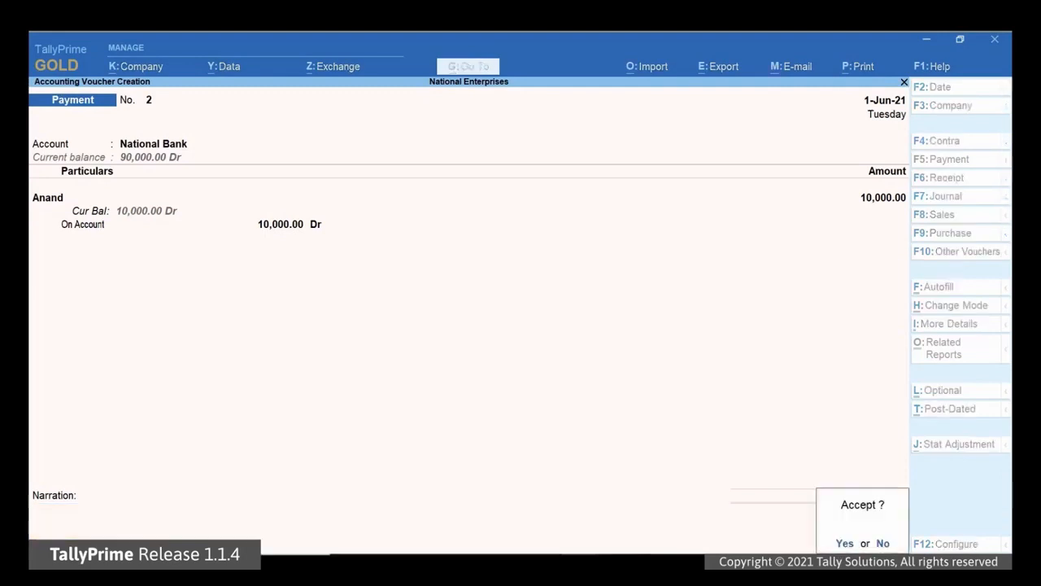
pyautogui.press('Return')
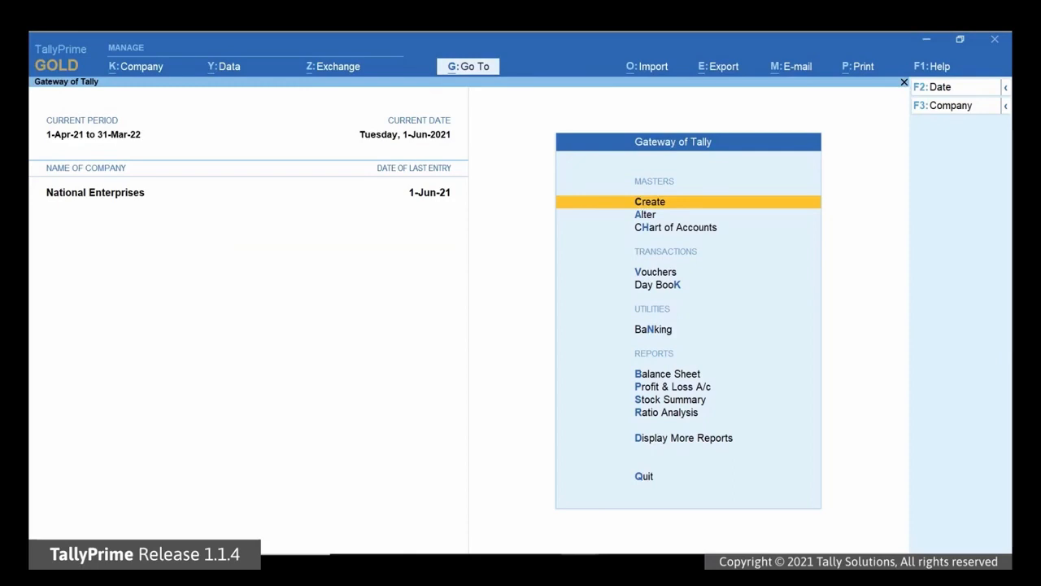
# Step: Open the e-Payments report through Go To
pyautogui.press('alt')
pyautogui.hotkey('alt', 'g')
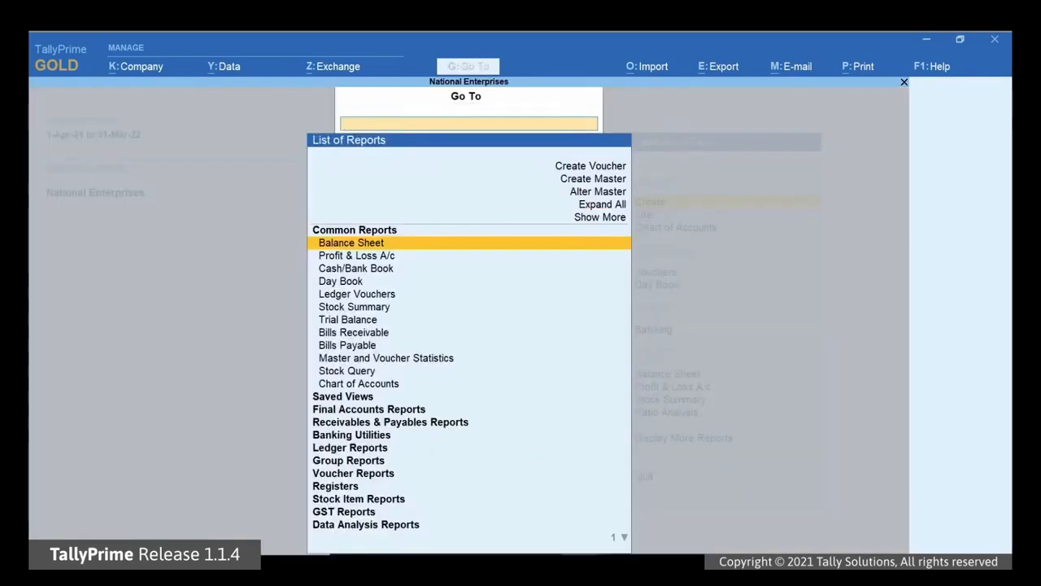
pyautogui.write('E-Pay')
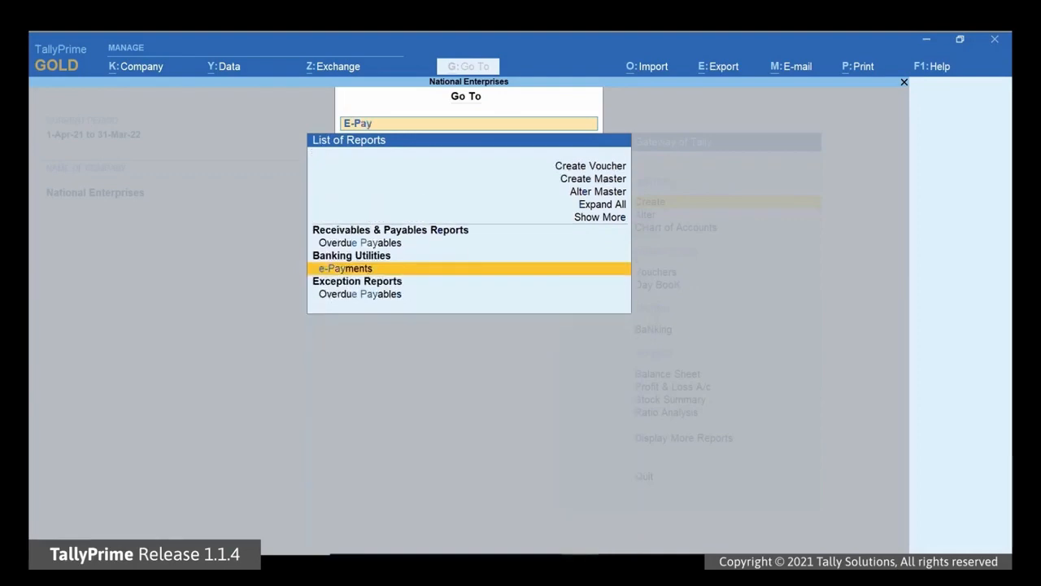
pyautogui.press('Return')
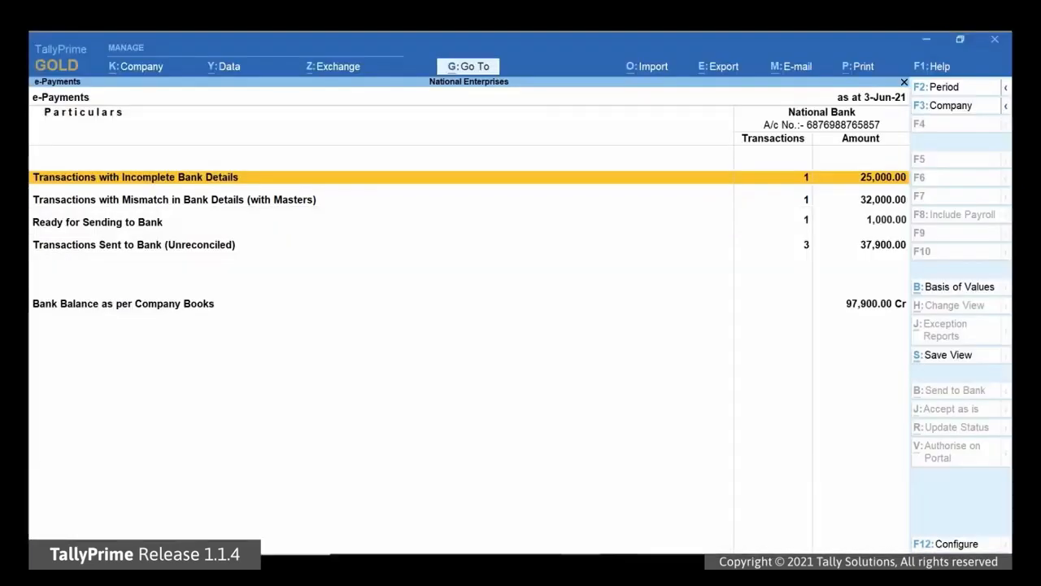
# Step: Copy the party's master bank details into the incomplete 25,000 NEFT payment and accept it
pyautogui.press('Return')
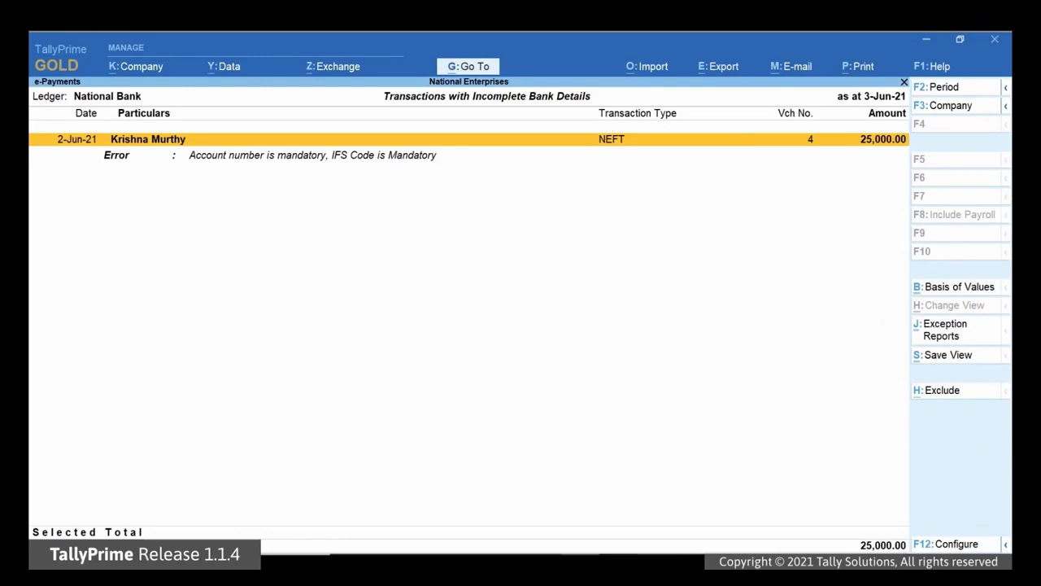
pyautogui.press('Return')
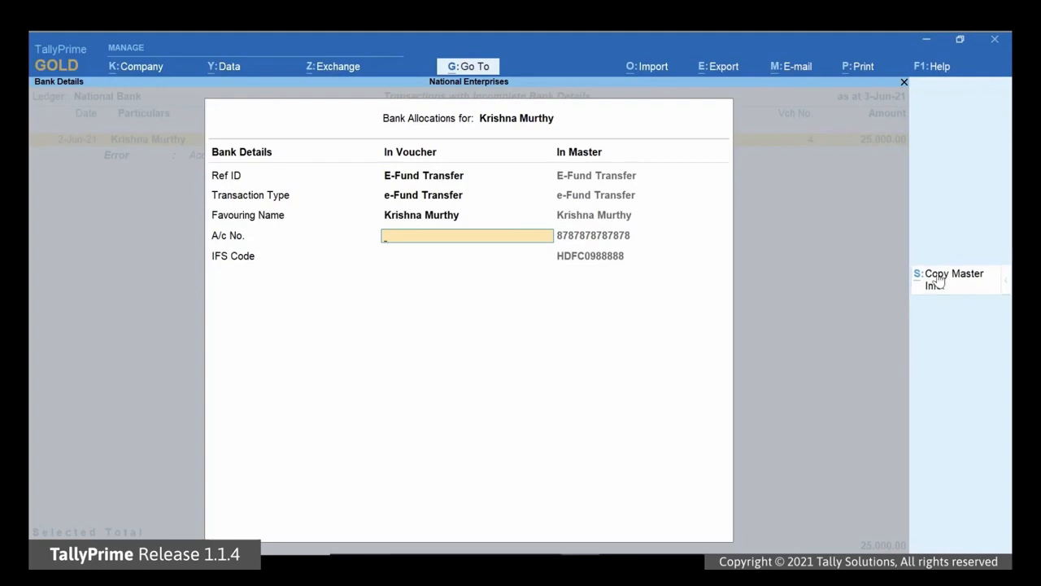
pyautogui.click(941, 277)
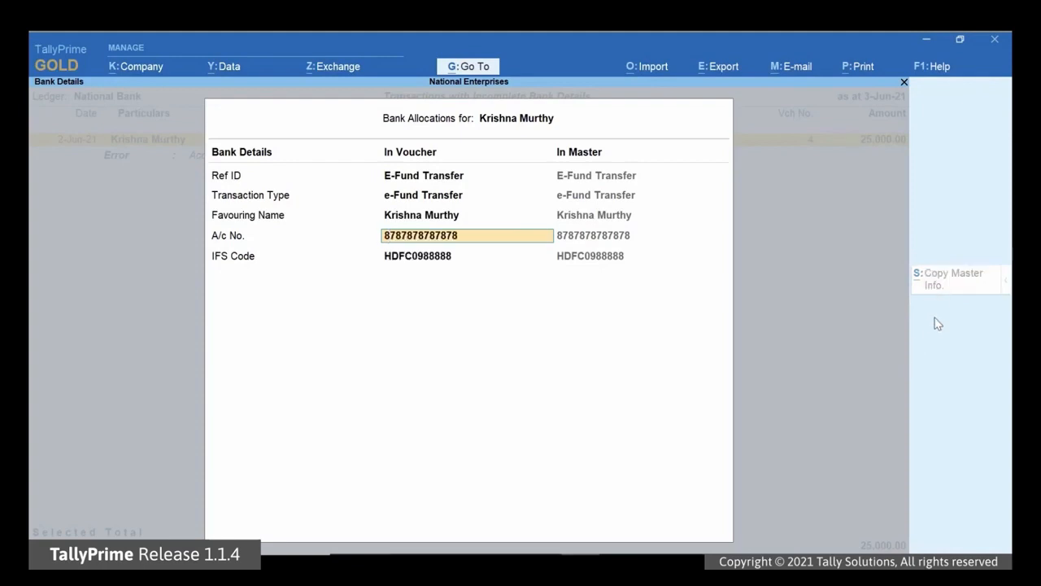
pyautogui.hotkey('ctrl', 'a')
pyautogui.hotkey('ctrl', 'a')
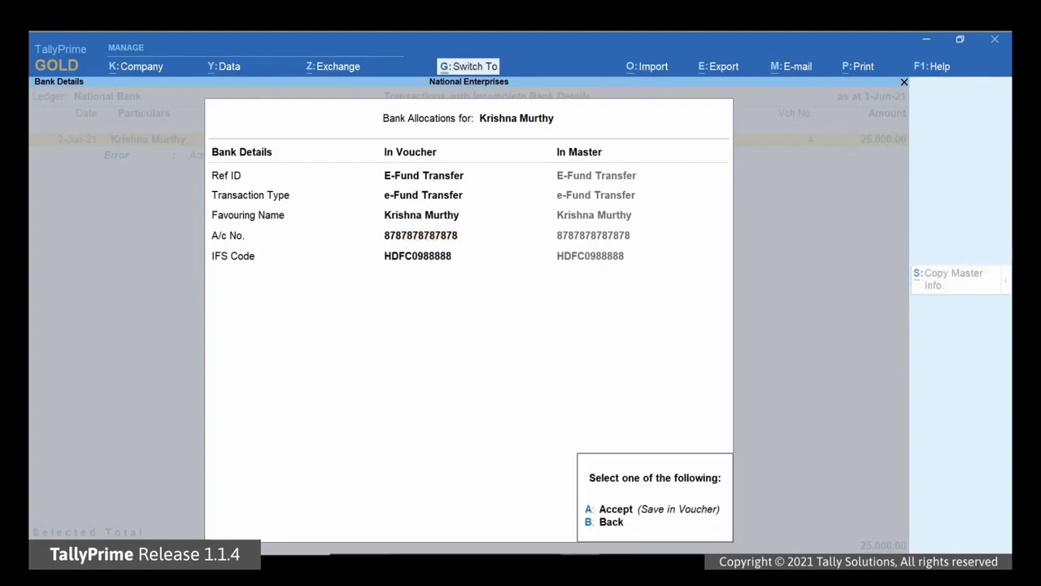
pyautogui.press('a')
pyautogui.press('Escape')
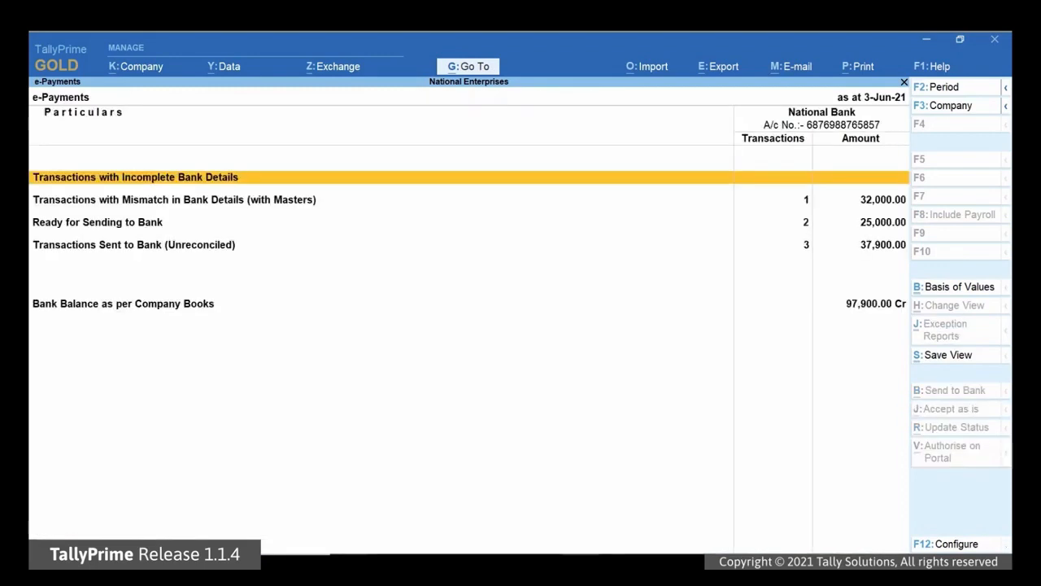
# Step: Accept the 32,000 NEFT payment with the altered account number as is
pyautogui.press('Down')
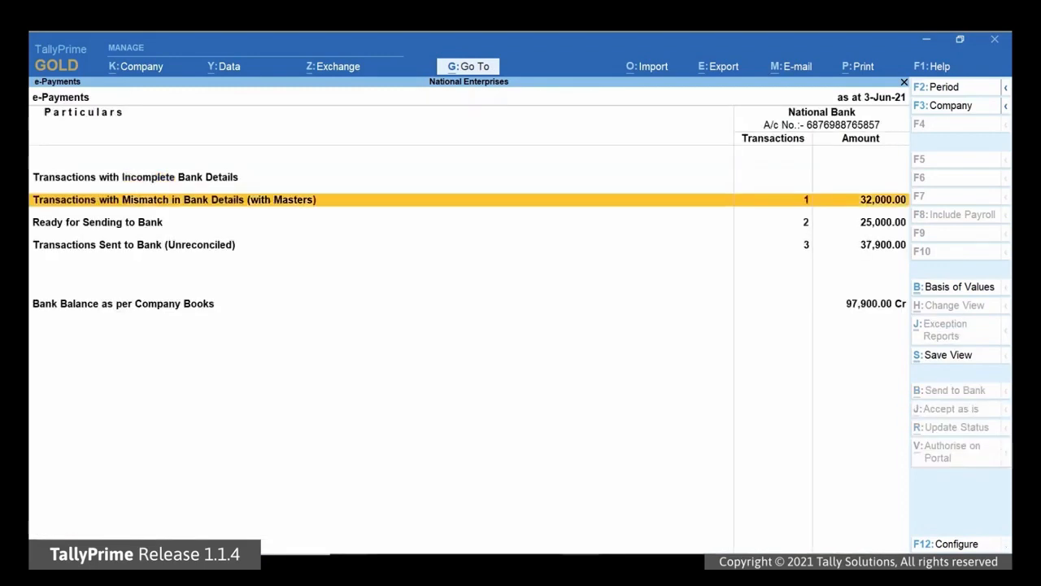
pyautogui.press('Return')
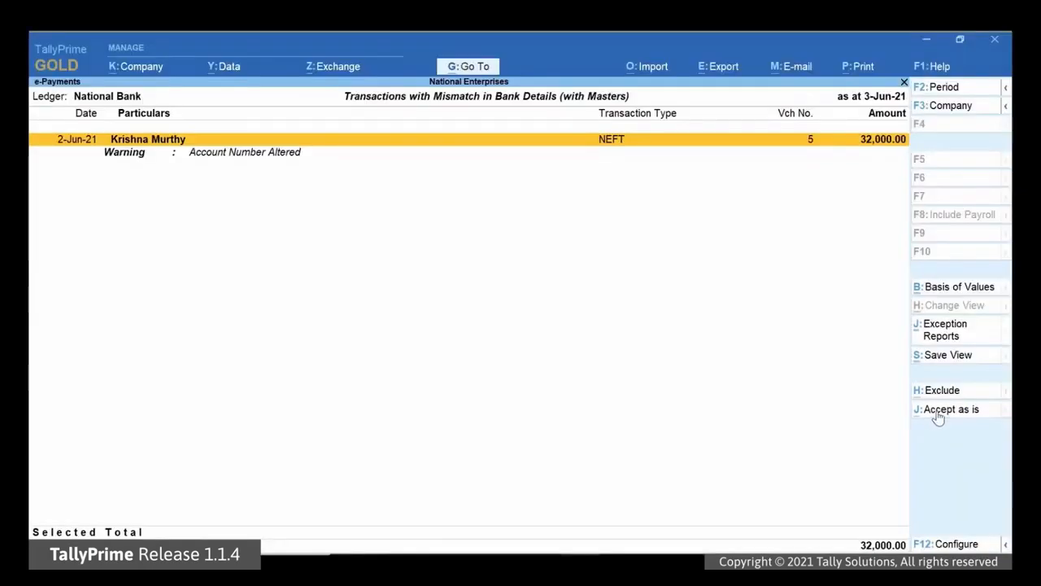
pyautogui.click(938, 409)
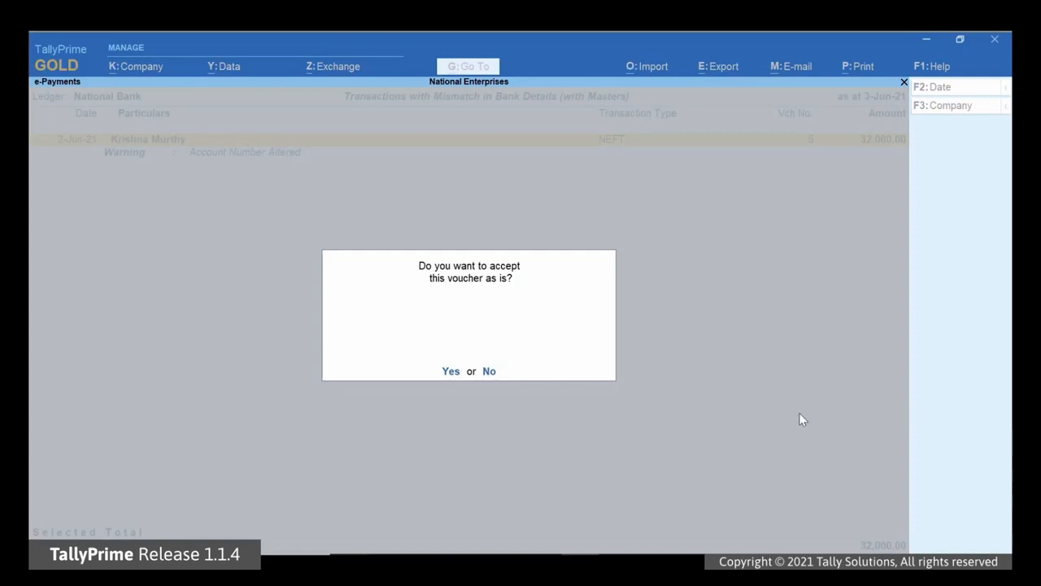
pyautogui.click(451, 372)
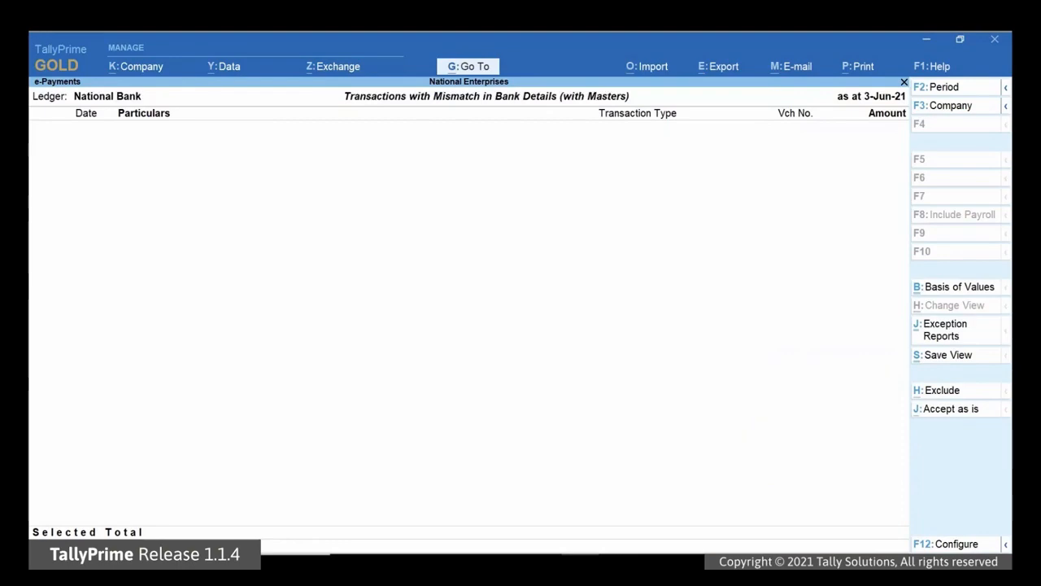
pyautogui.press('Escape')
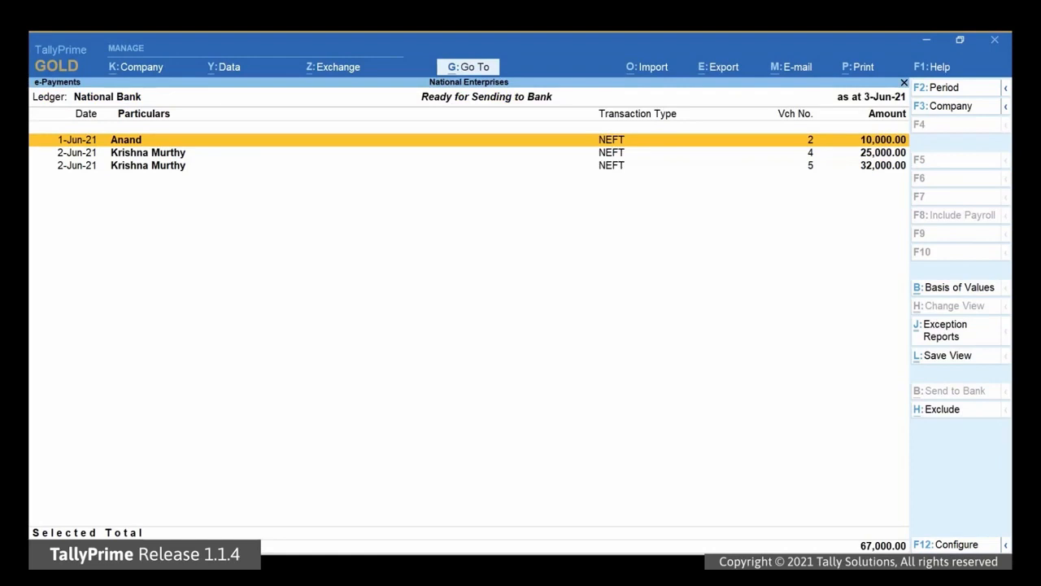
# Step: Select all three ready payments (67,000.00) and send them as payment instructions to the bank file
pyautogui.press('space')
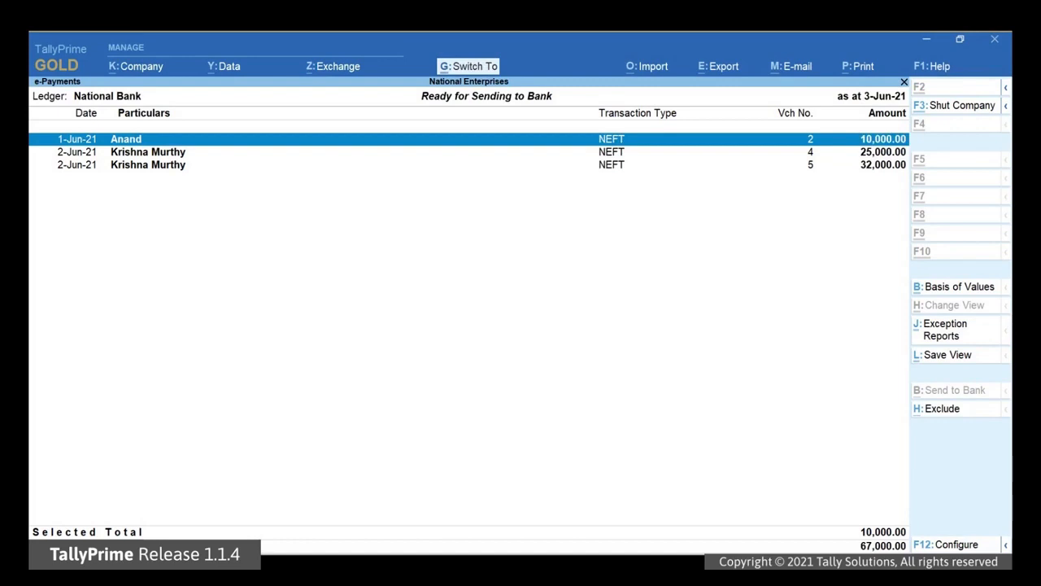
pyautogui.hotkey('ctrl', 'space')
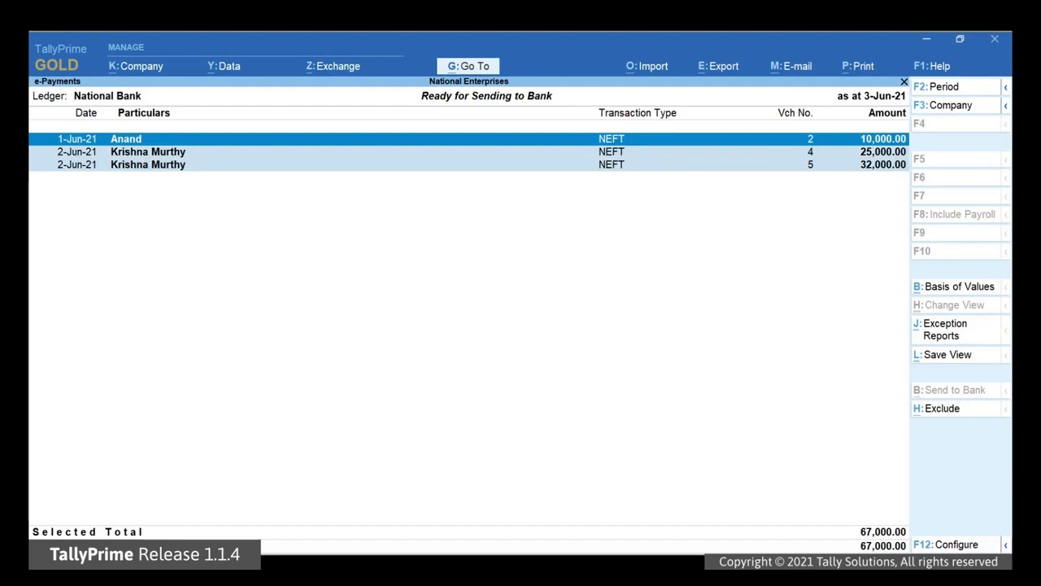
pyautogui.hotkey('alt', 'e')
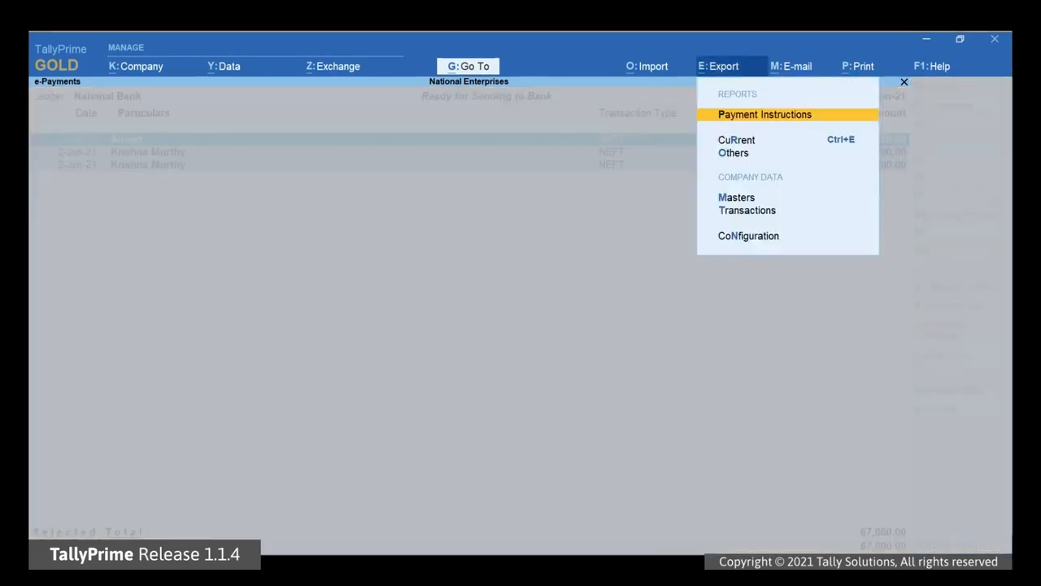
pyautogui.press('Return')
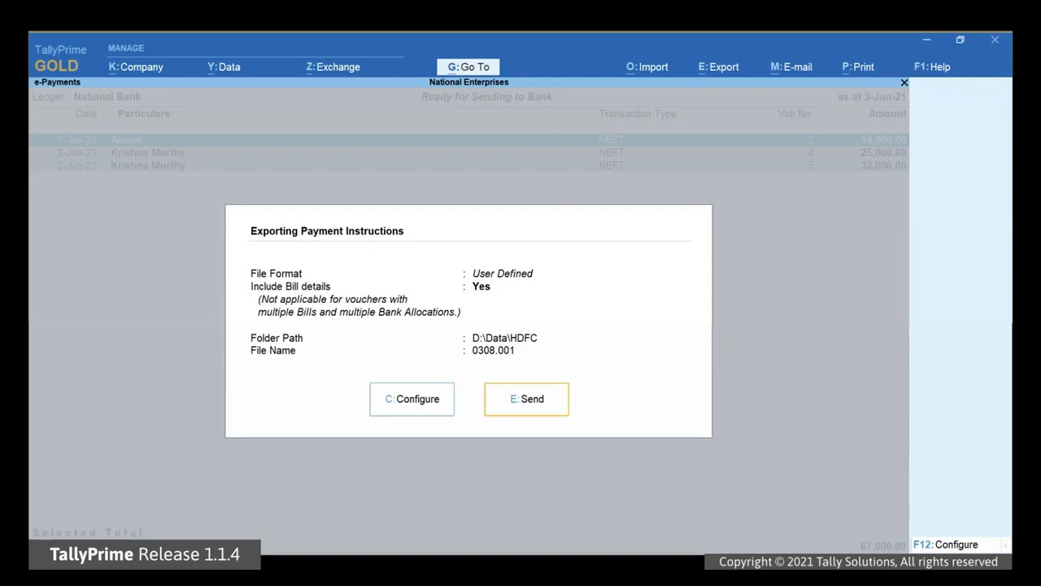
pyautogui.press('e')
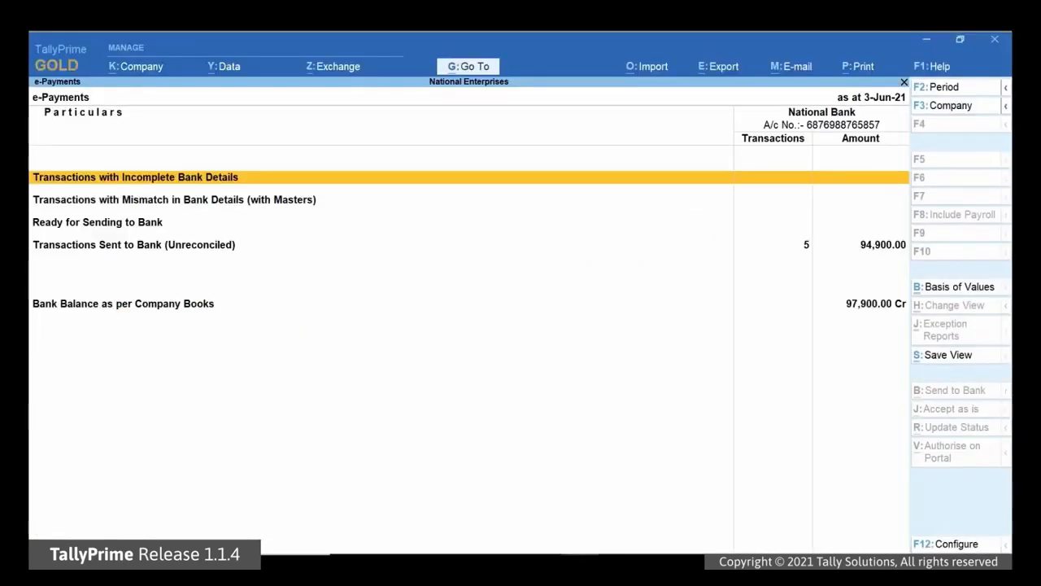
# Step: Drill into Transactions Sent to Bank (Unreconciled), listing five Exported NEFT payments totalling 94,900.00
pyautogui.press('Down')
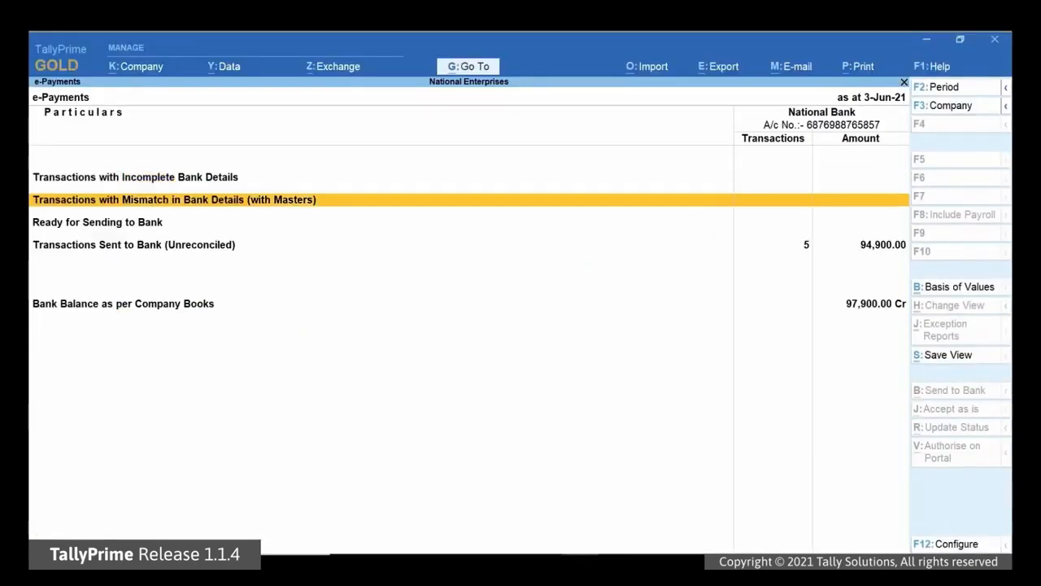
pyautogui.press('Down')
pyautogui.press('Down')
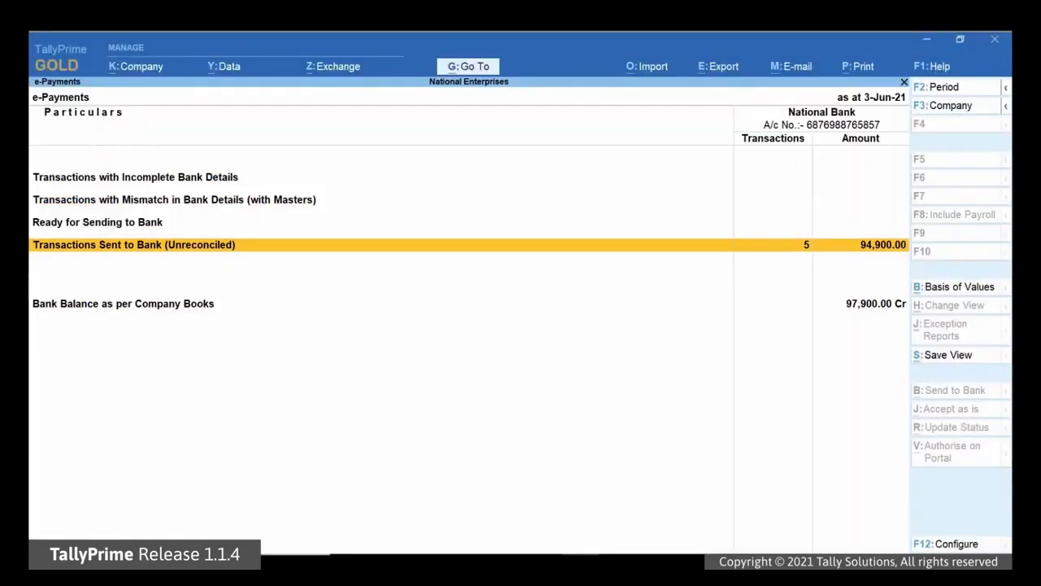
pyautogui.press('Return')
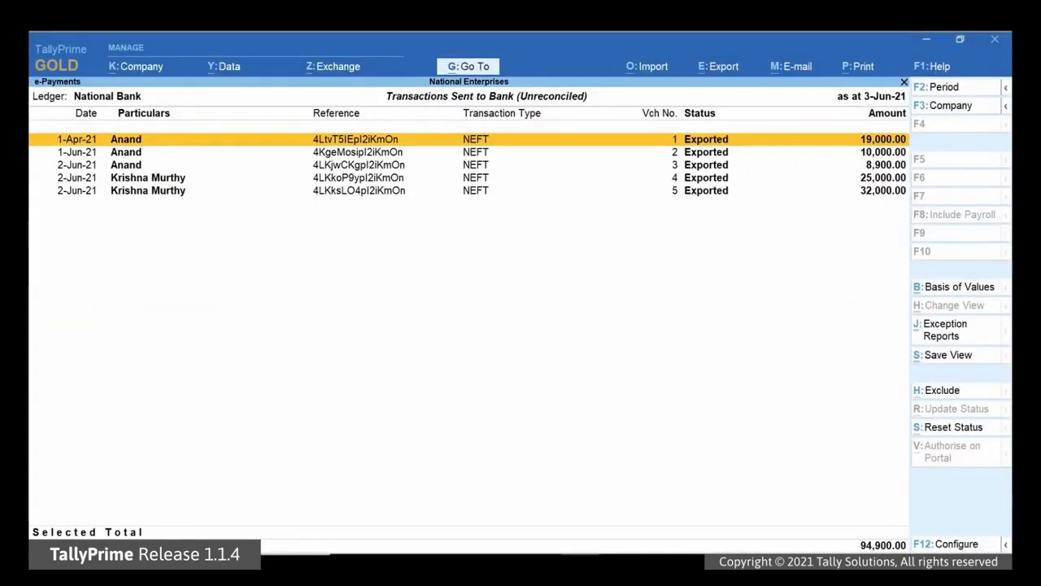
pyautogui.press('Down')
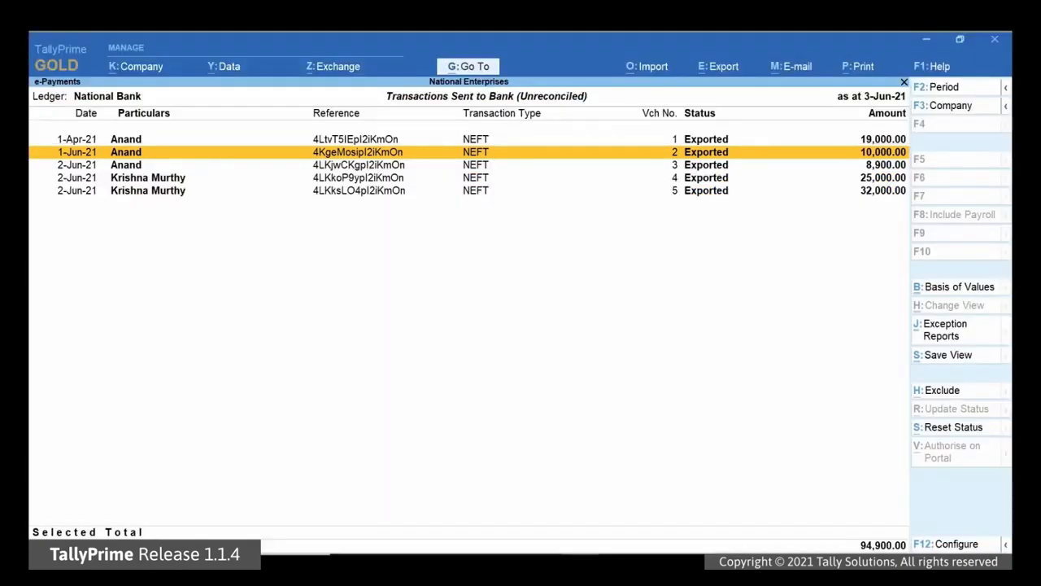
pyautogui.hotkey('alt', 'o')
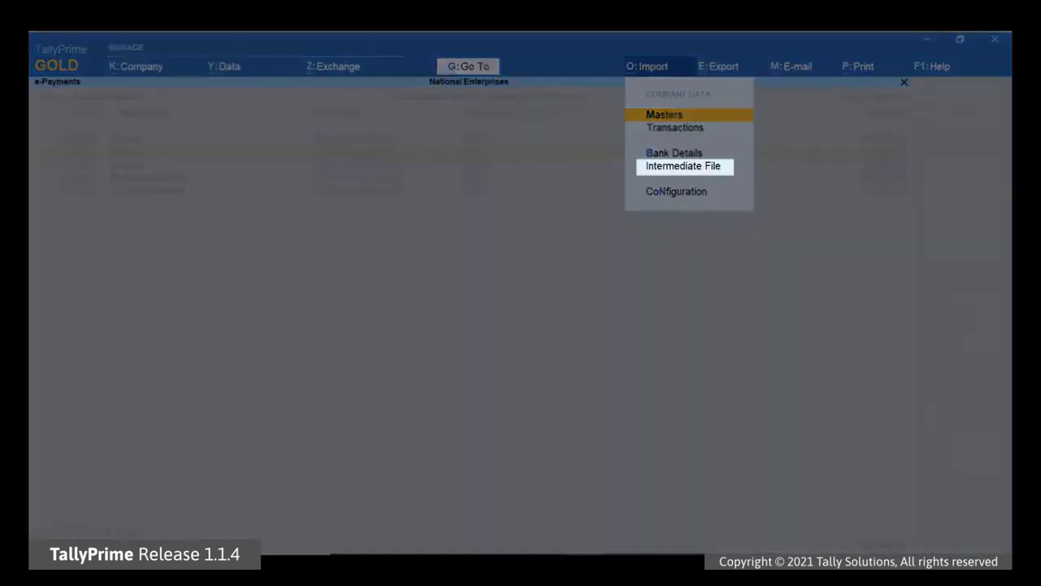
# Step: Import the bank response file RRBI0912.R001 from the folder C:\exports\prime\hdfc
pyautogui.press('Down')
pyautogui.press('Down')
pyautogui.press('Down')
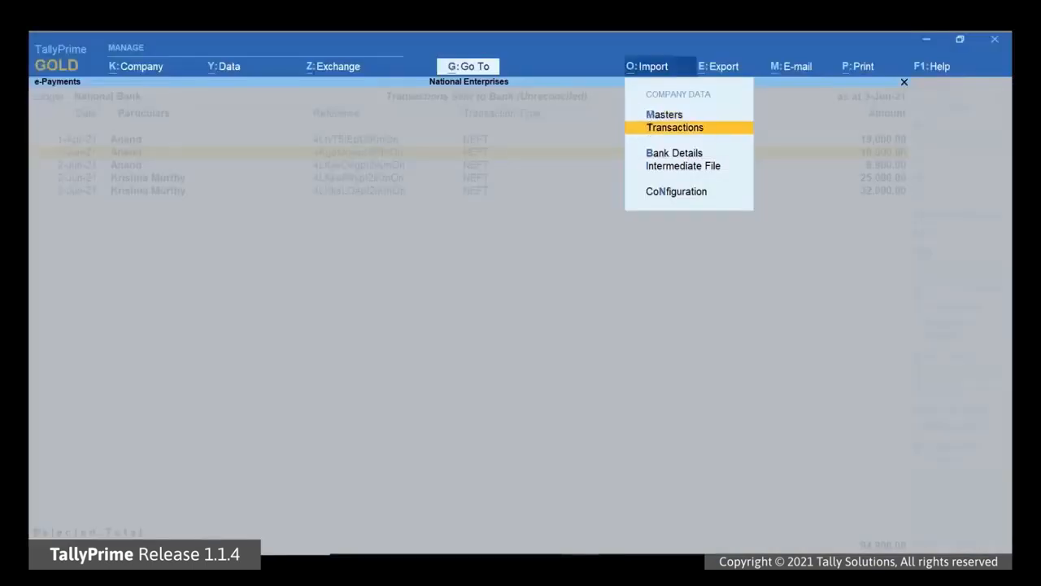
pyautogui.press('Return')
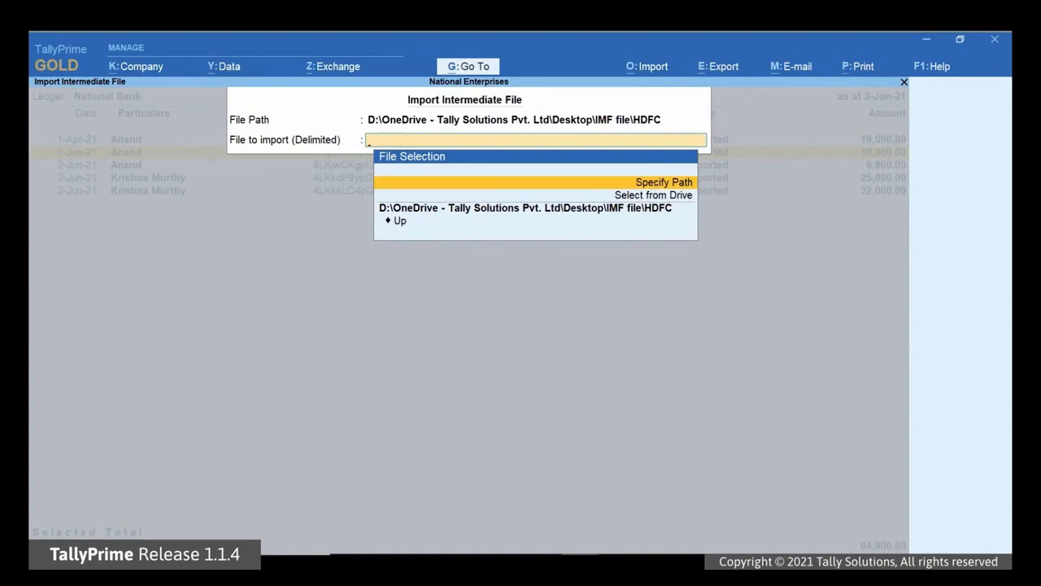
pyautogui.press('Return')
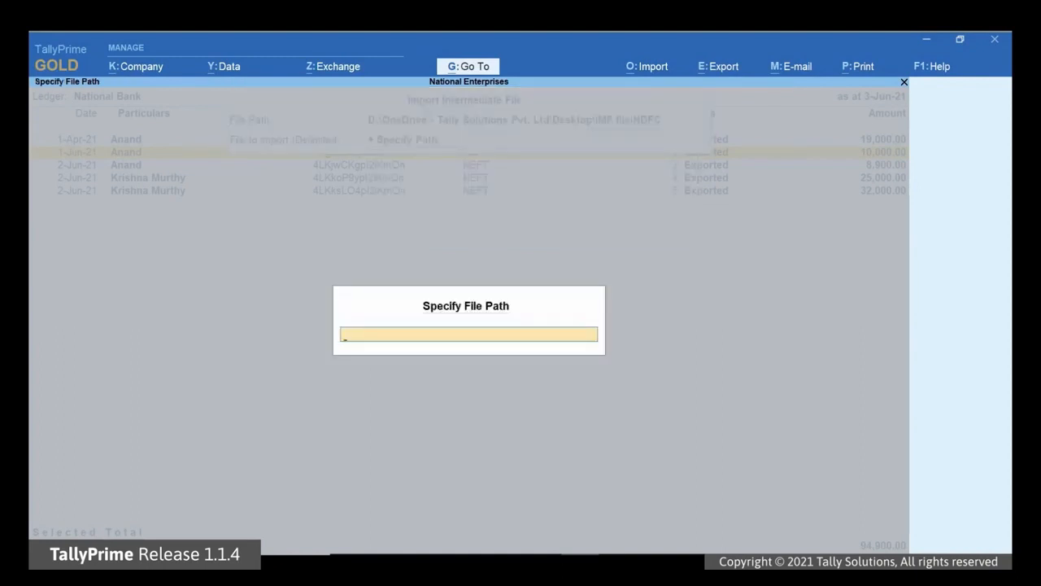
pyautogui.write('C:\\exports\\')
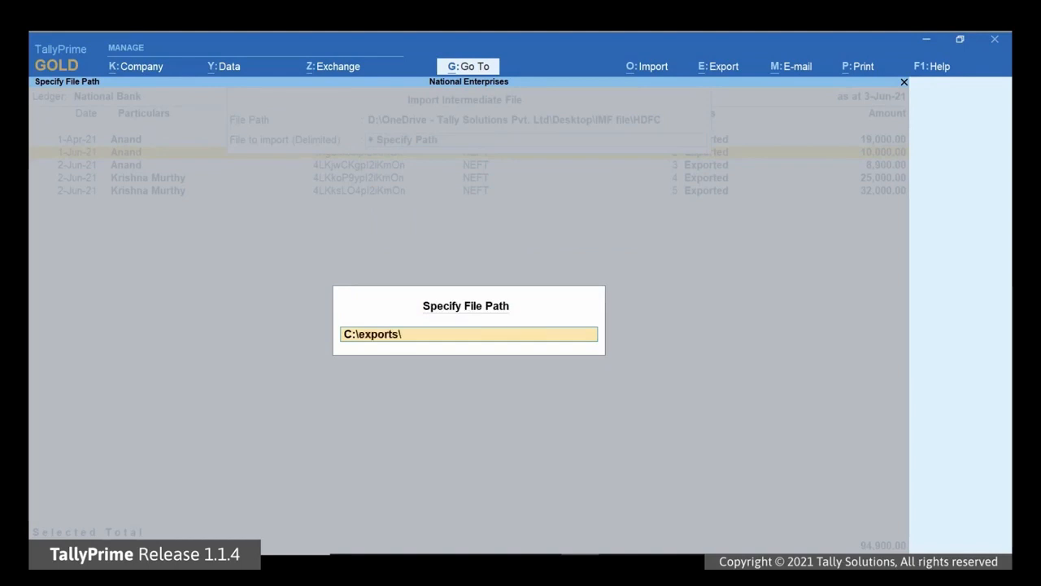
pyautogui.write('prime\\hdfc')
pyautogui.press('Return')
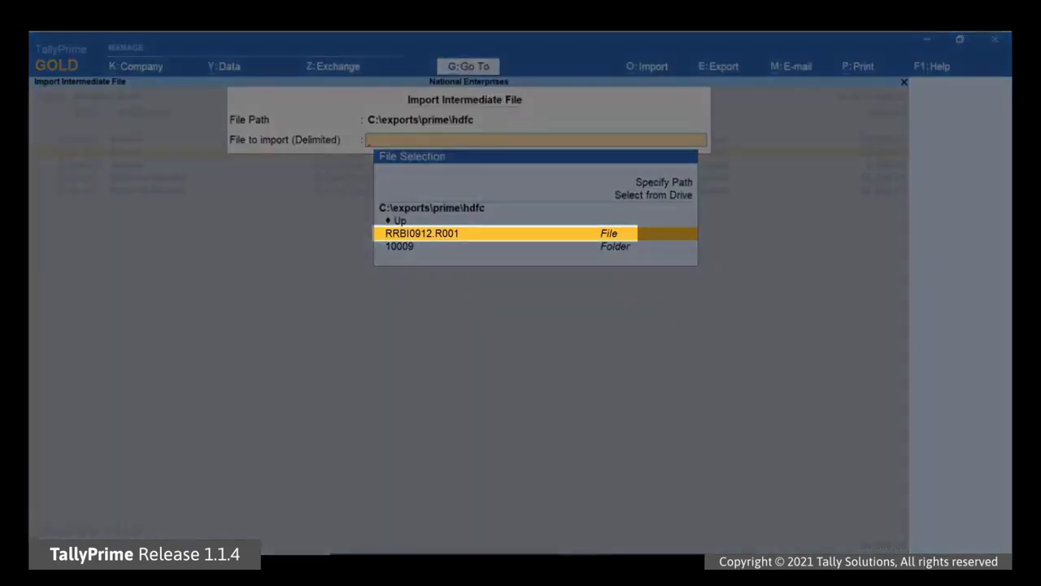
pyautogui.press('Return')
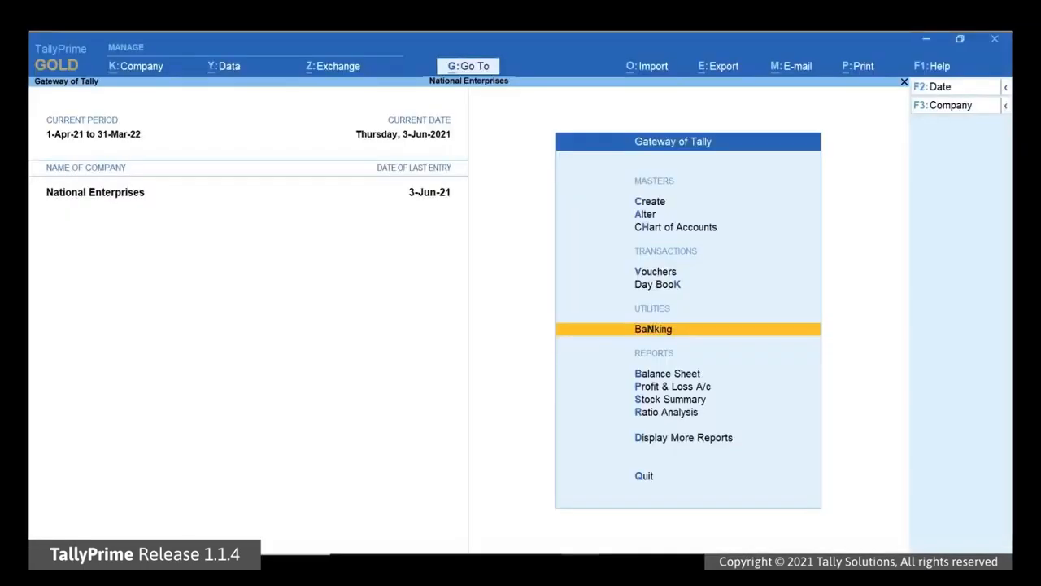
# Step: Search 'Bank' and open the Bank Reconciliation report for National Bank
pyautogui.hotkey('alt', 'g')
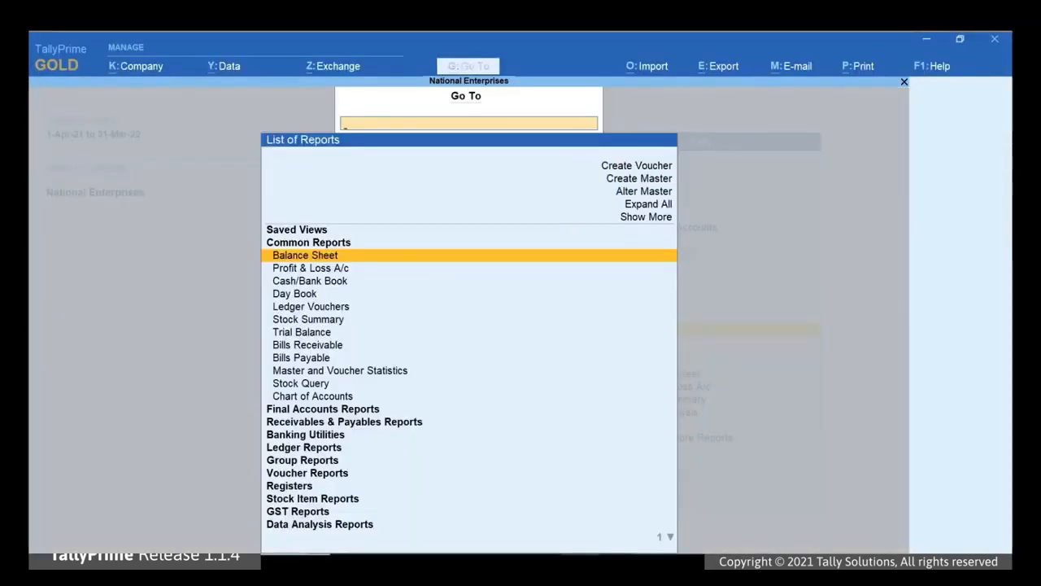
pyautogui.write('Bank')
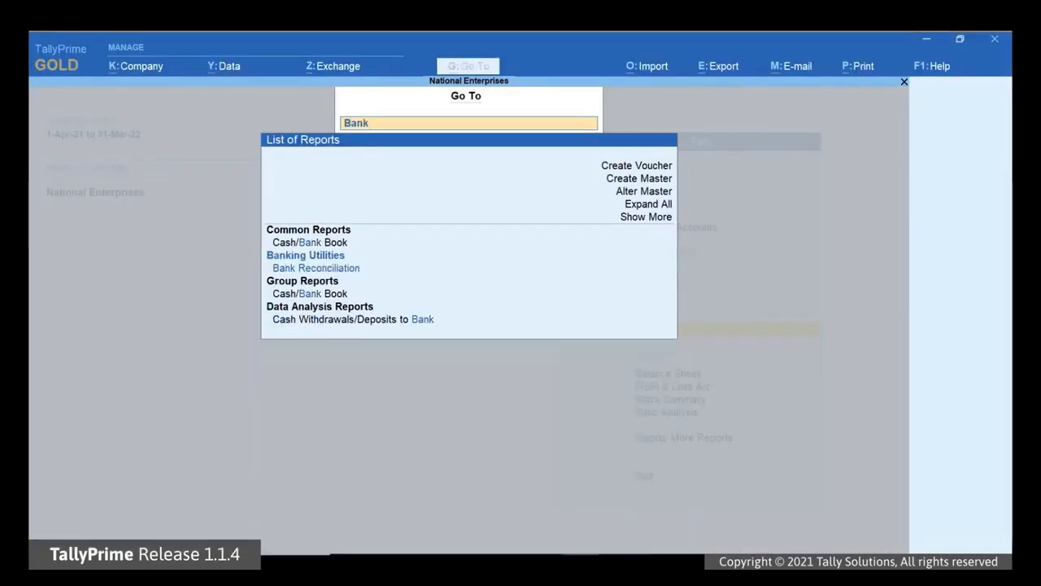
pyautogui.press('Down')
pyautogui.press('Down')
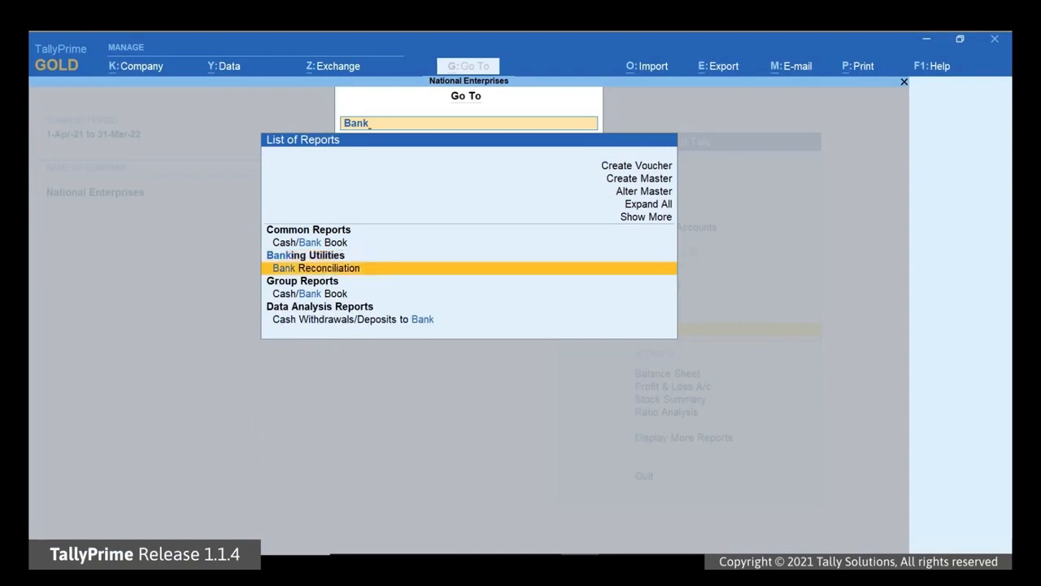
pyautogui.press('Return')
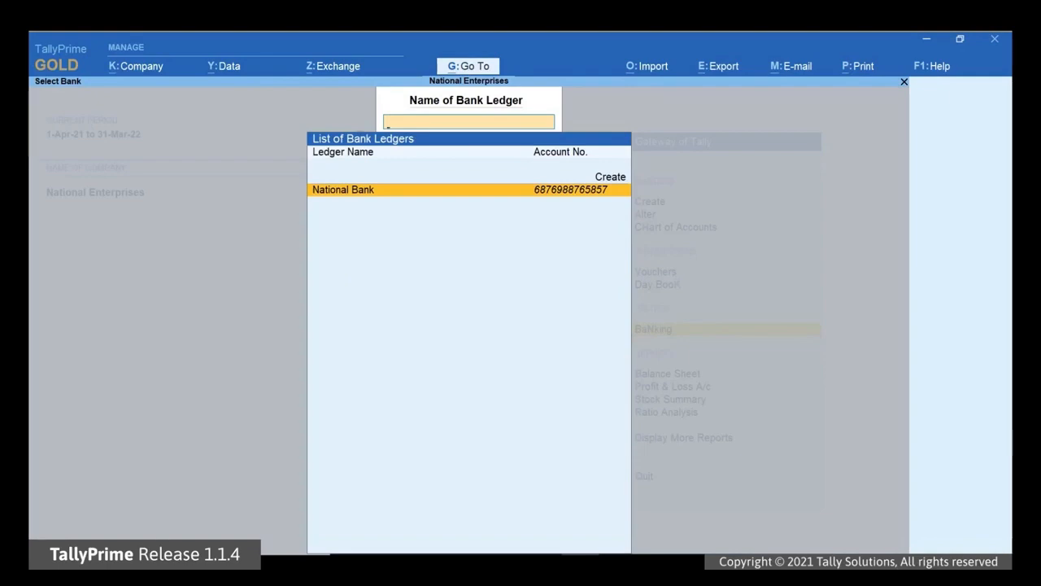
pyautogui.press('Return')
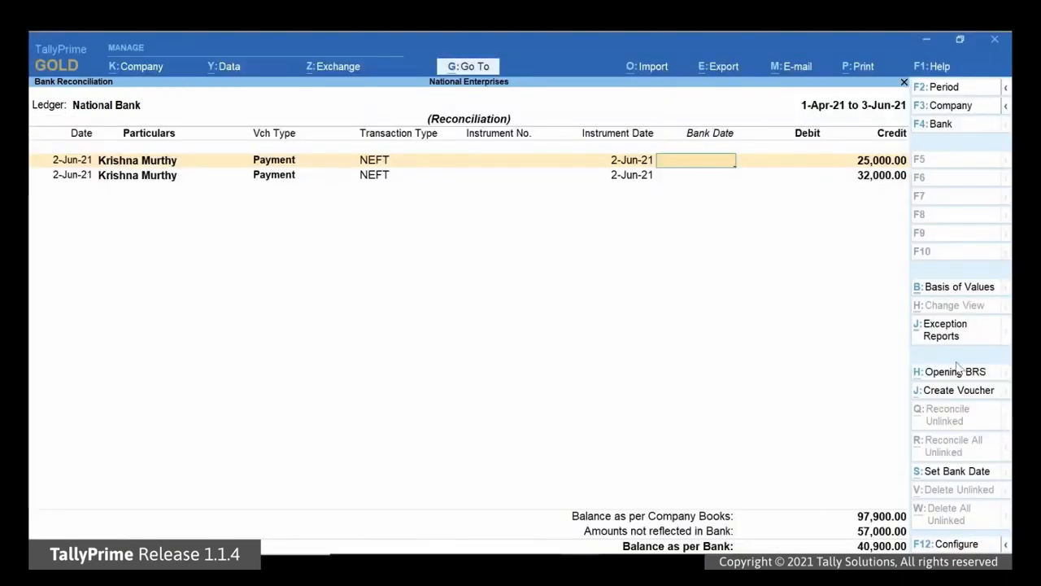
# Step: Set Include Reconciled transactions to Yes and move down to the third voucher
pyautogui.click(976, 292)
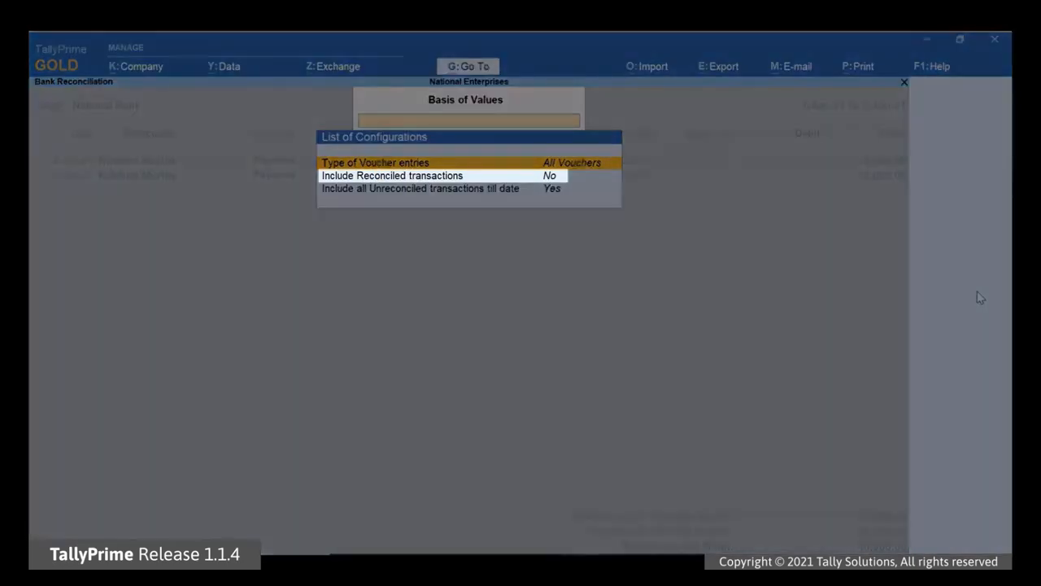
pyautogui.press('Down')
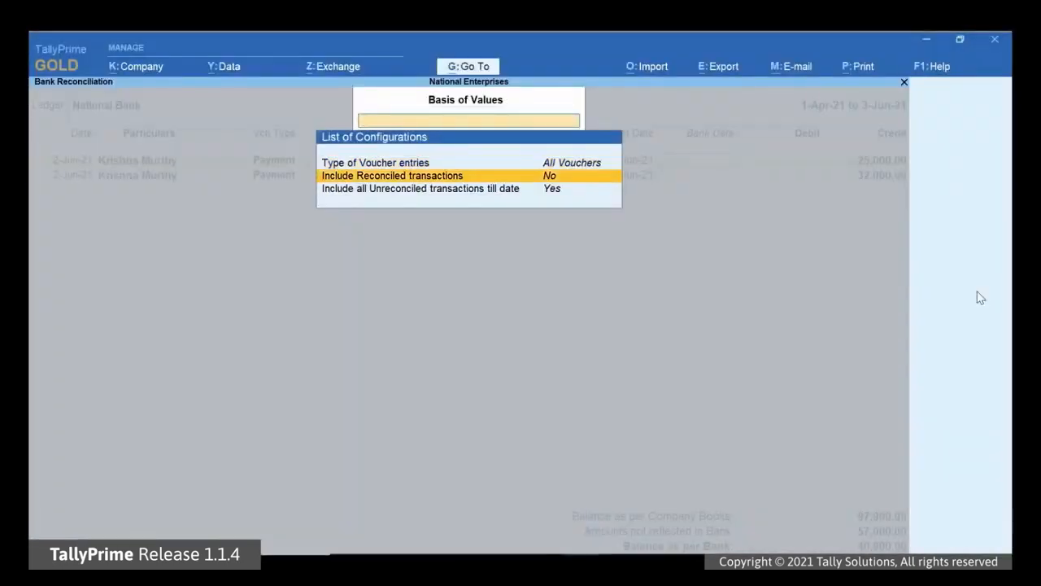
pyautogui.press('Return')
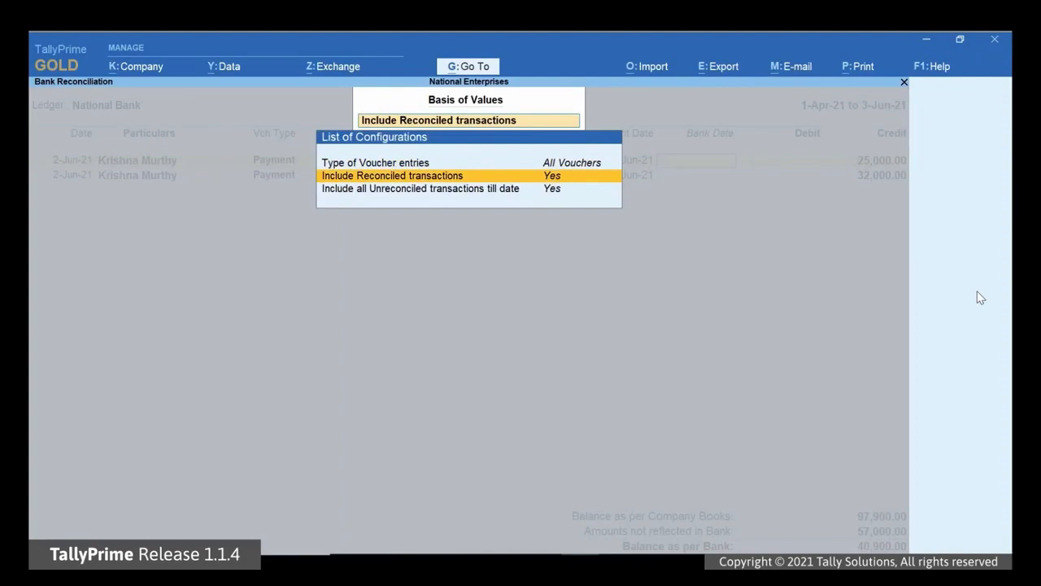
pyautogui.press('Escape')
pyautogui.press('Down')
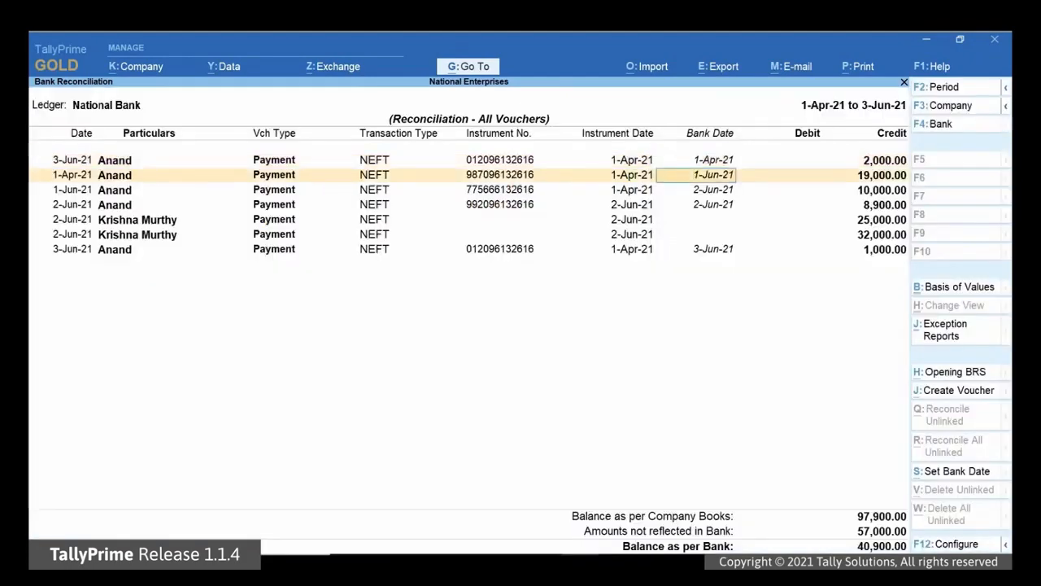
pyautogui.press('Down')
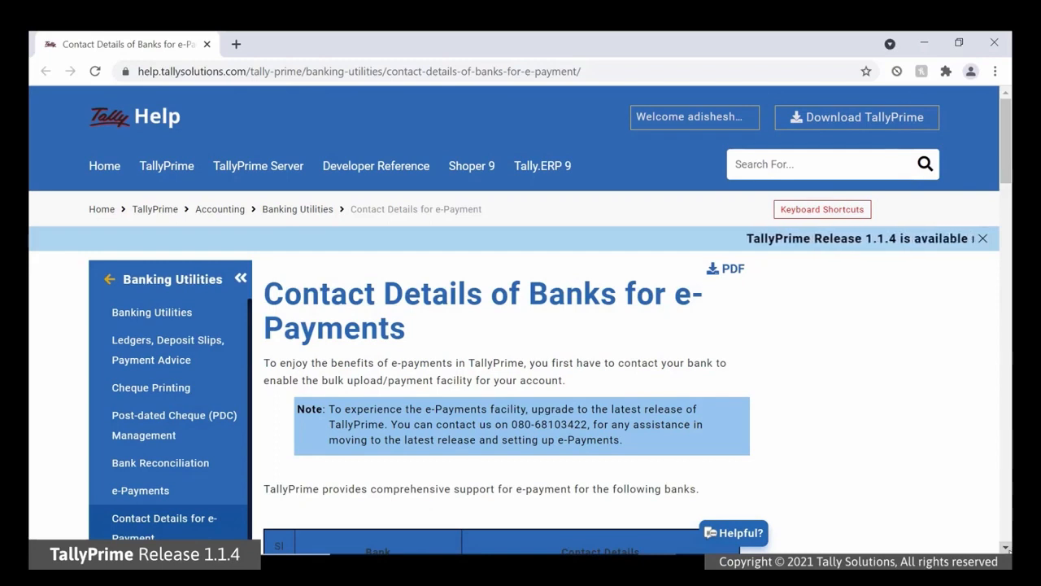
pyautogui.scroll(-4, 520, 325)
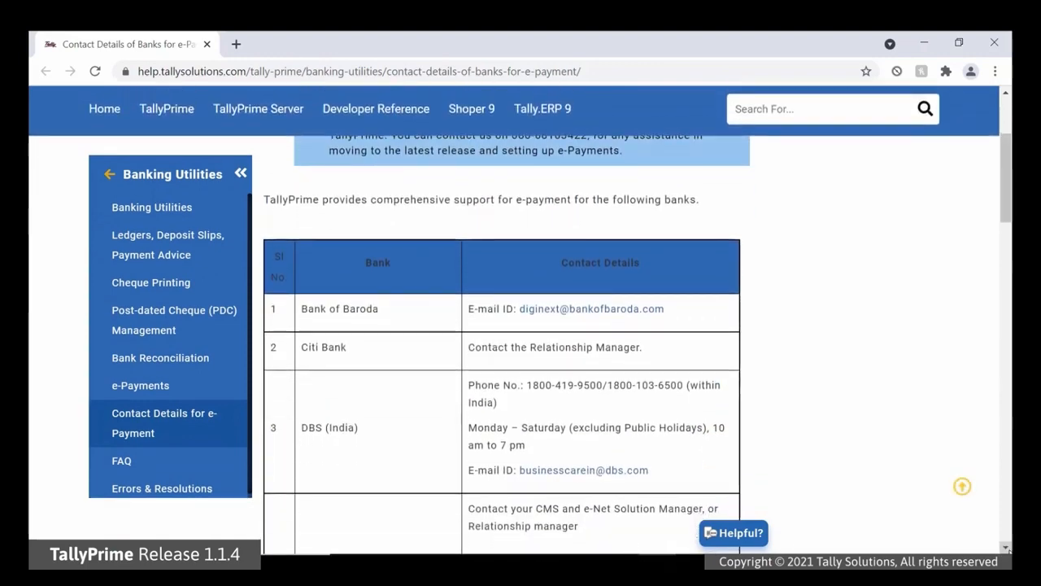
pyautogui.scroll(-3, 521, 325)
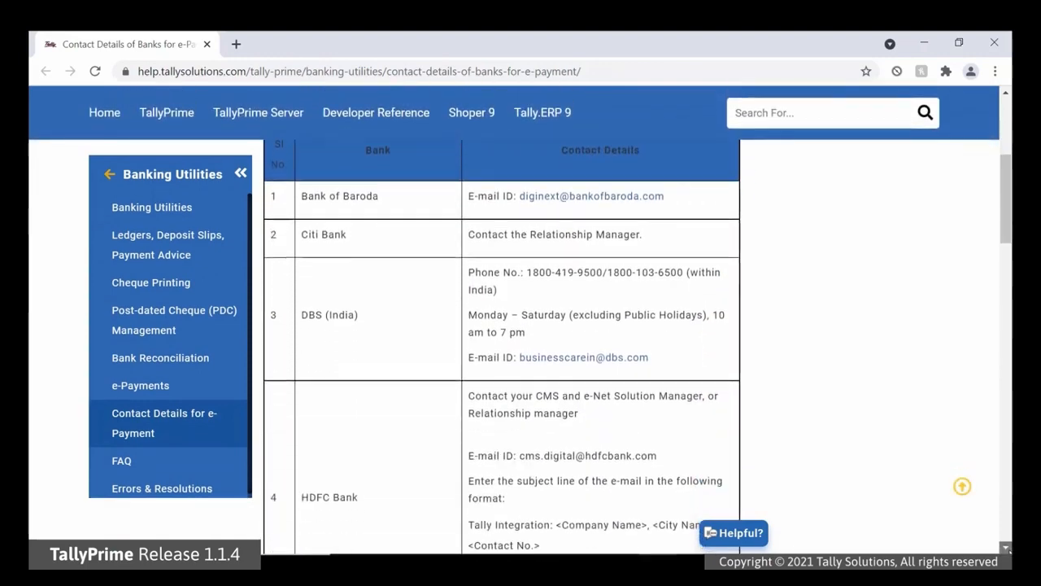
pyautogui.scroll(-2, 521, 325)
pyautogui.scroll(-1, 520, 326)
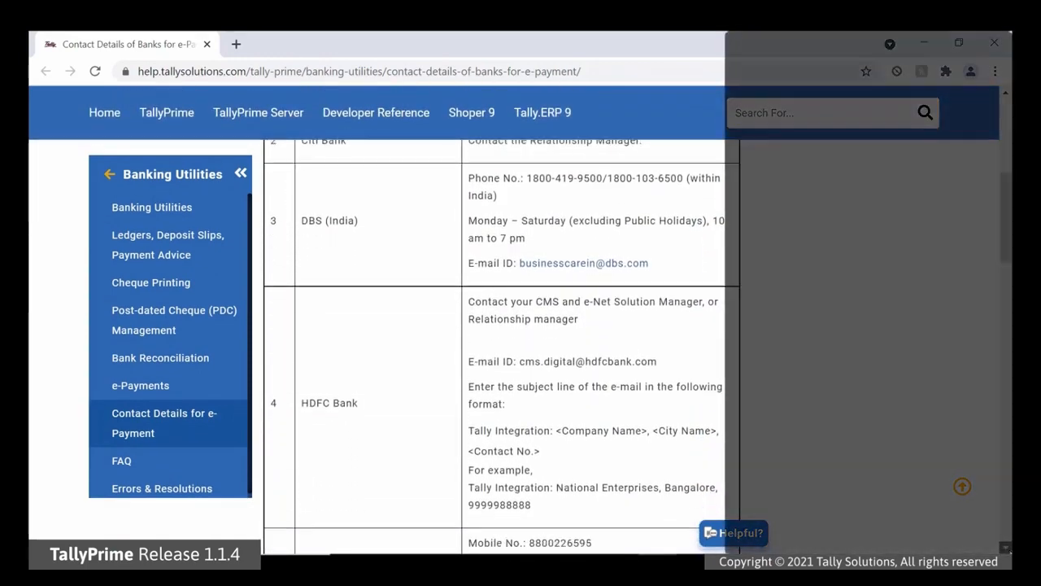
pyautogui.scroll(-4, 521, 325)
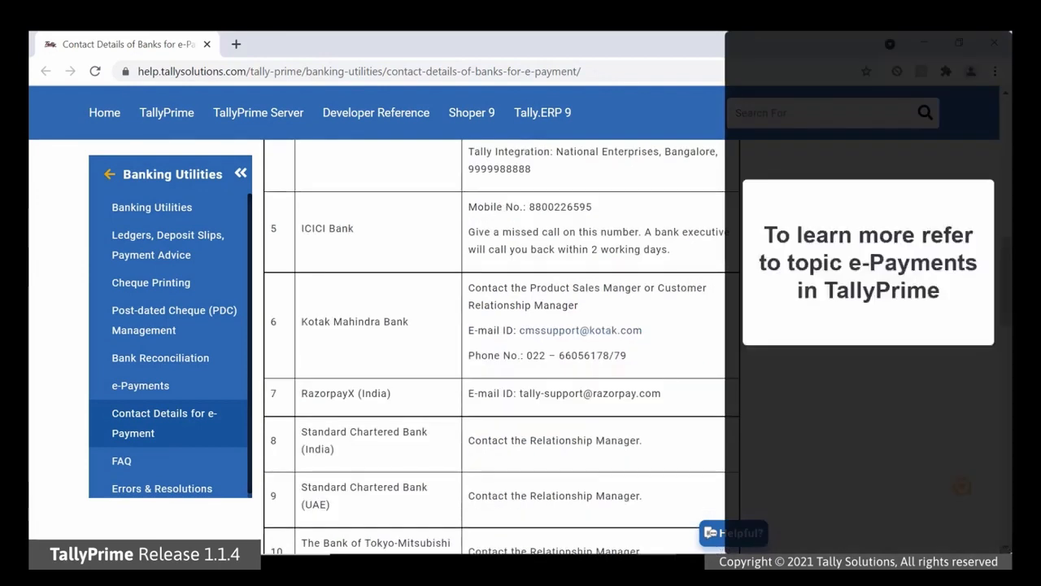